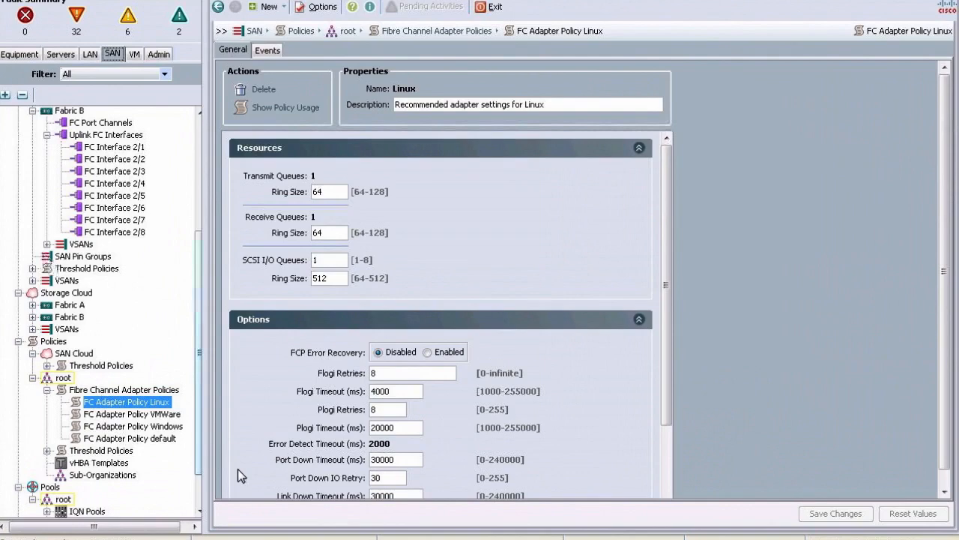
Step: Open the SAN vHBA Templates list under root policies and start a new vHBA template
left_click(116, 463)
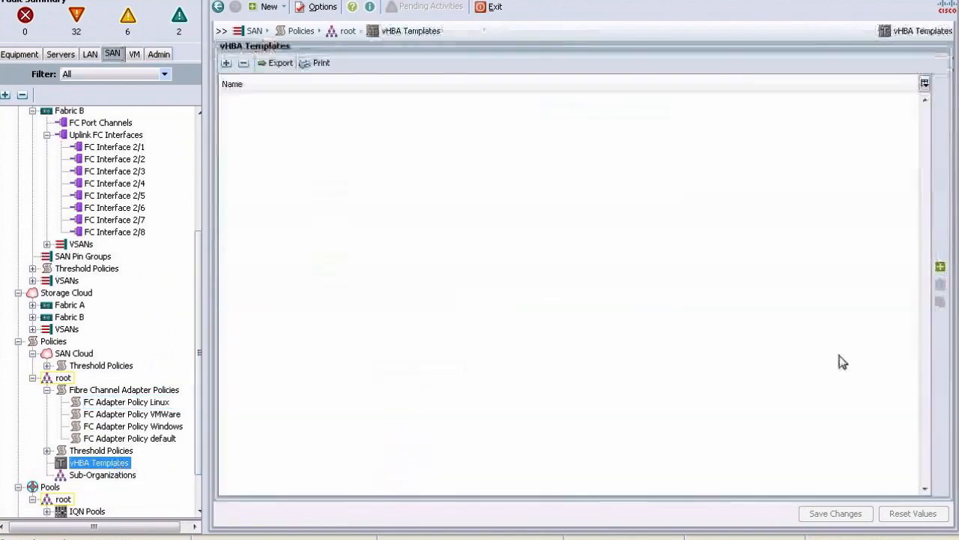
left_click(940, 267)
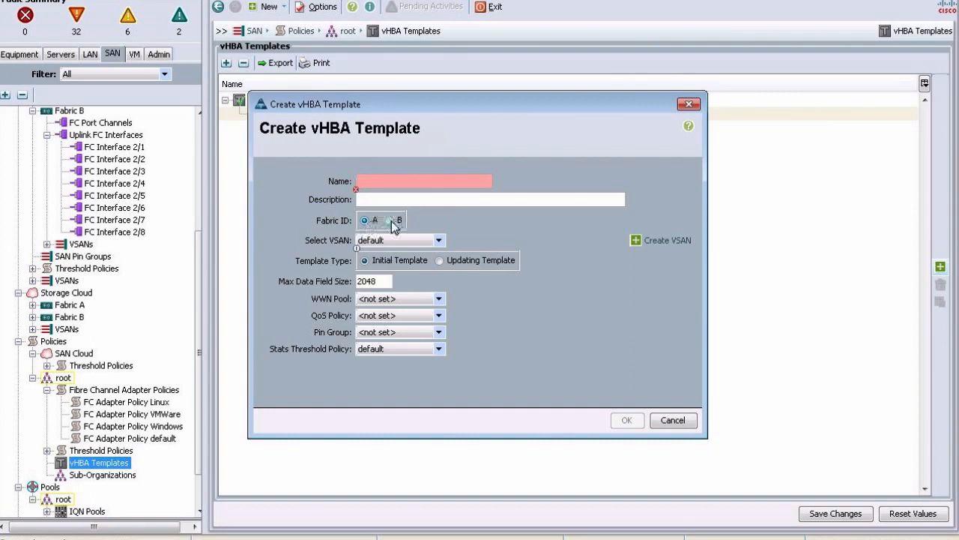
Step: Set the new vHBA template's Fabric ID to B, keeping the default VSAN
left_click(385, 241)
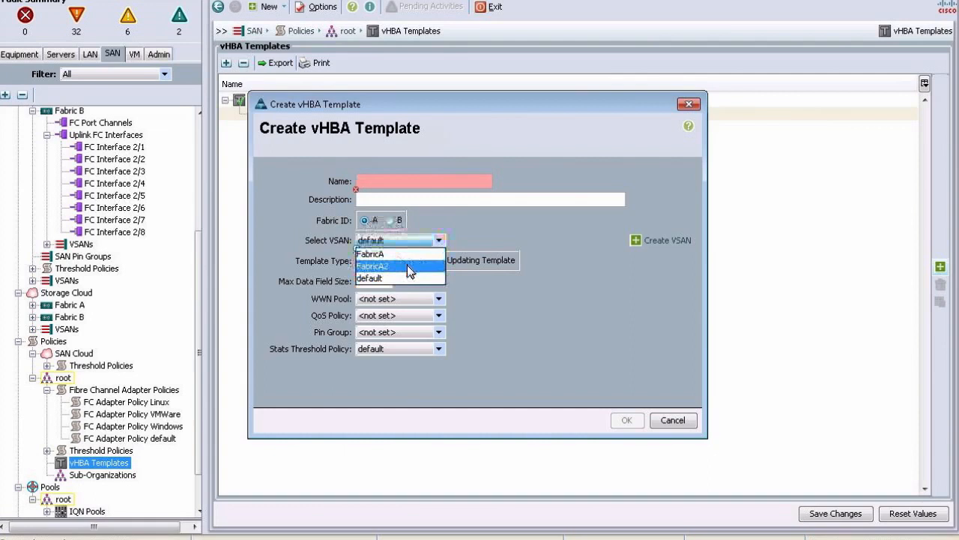
left_click(403, 226)
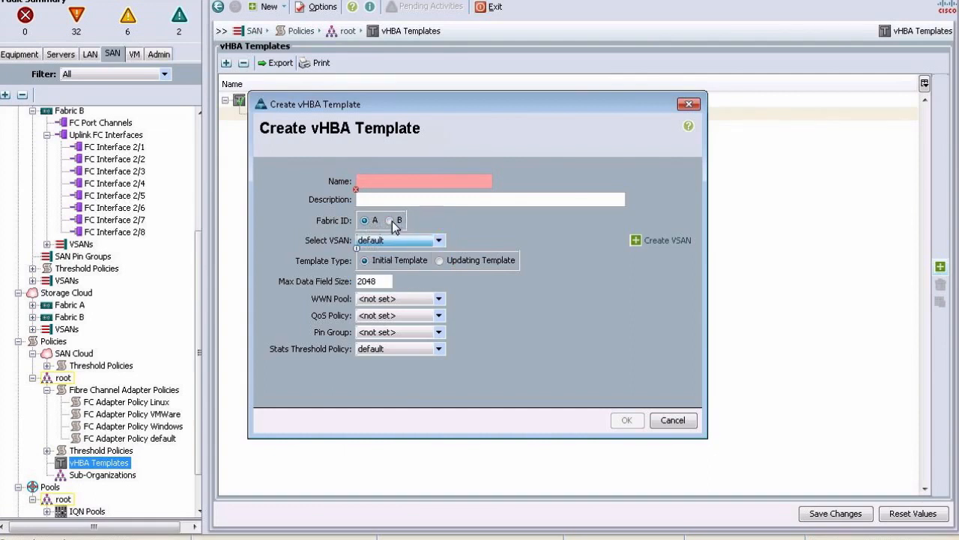
left_click(389, 222)
left_click(395, 236)
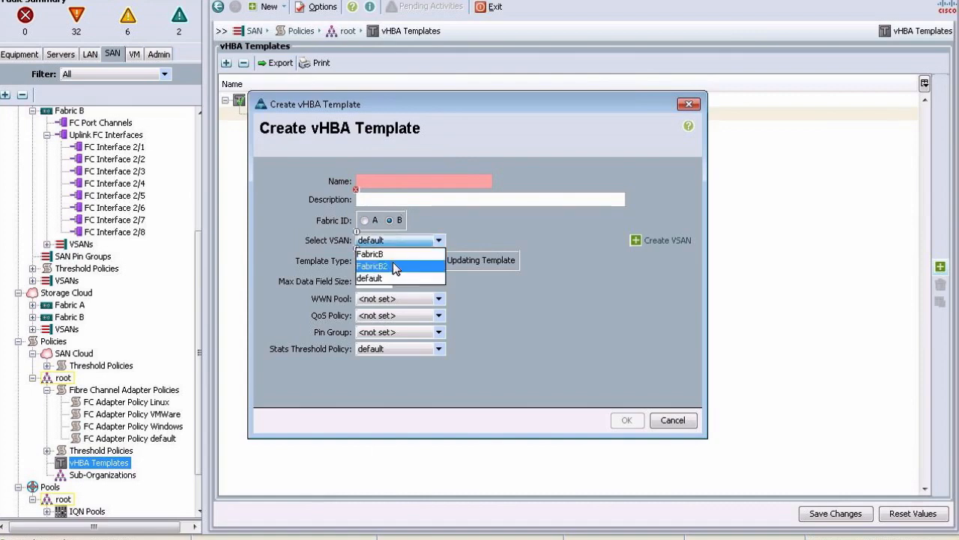
left_click(446, 221)
left_click(410, 180)
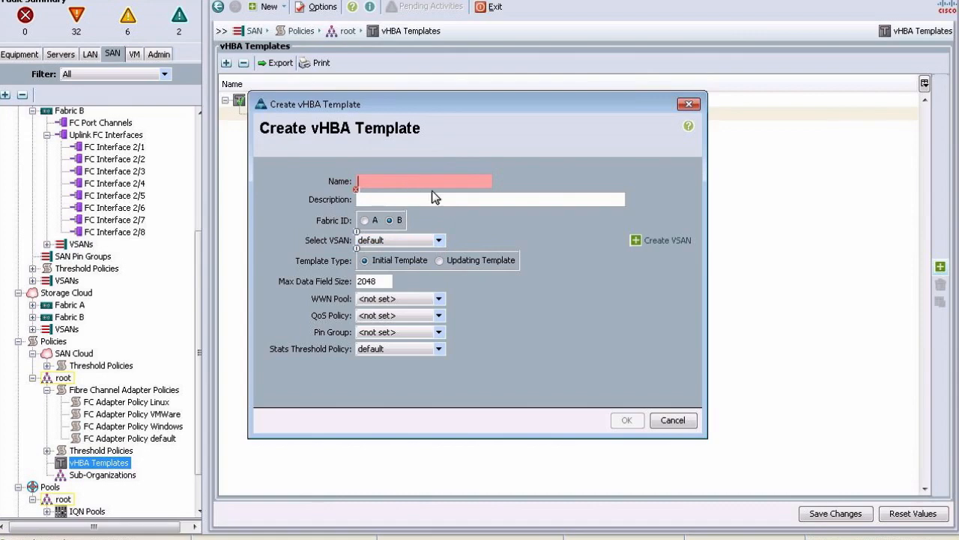
Step: Create vHBA template FabricA1 on fabric A with VSAN FabricA, pool WWPN_A and no QoS policy
type("Fabric")
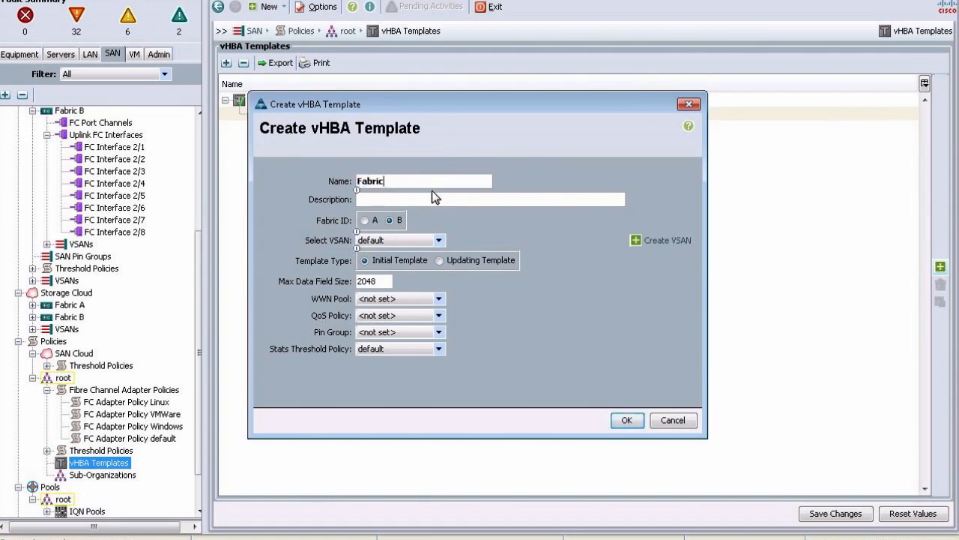
type("A1")
left_click(365, 221)
left_click(382, 240)
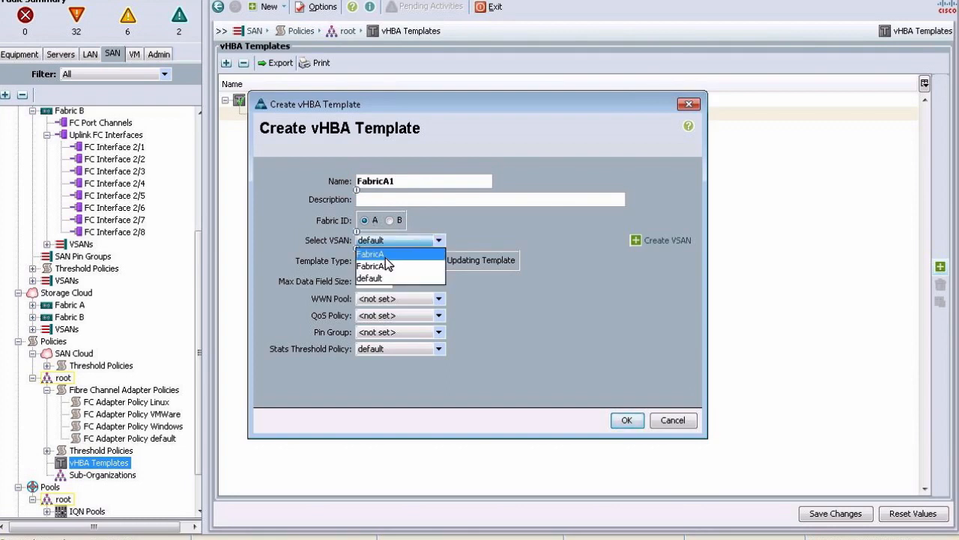
left_click(385, 257)
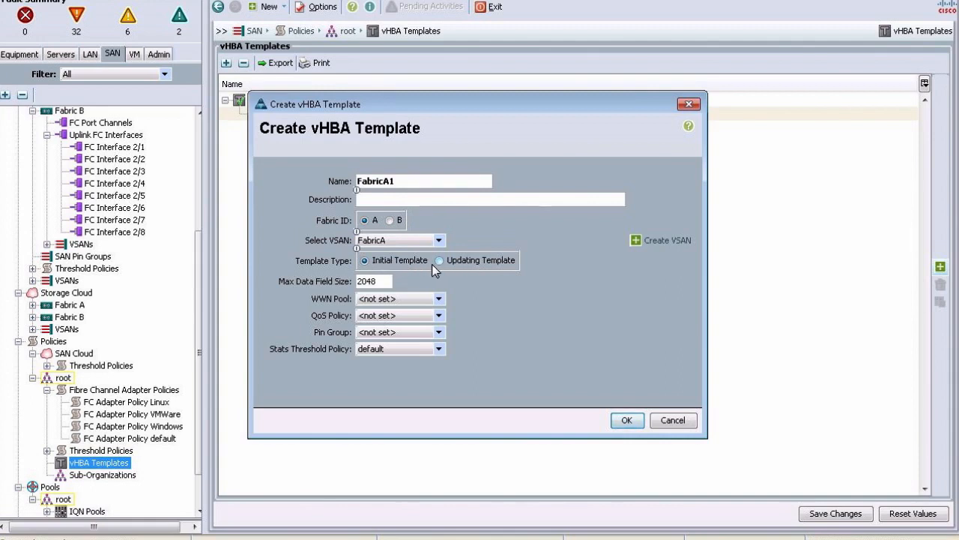
left_click(406, 302)
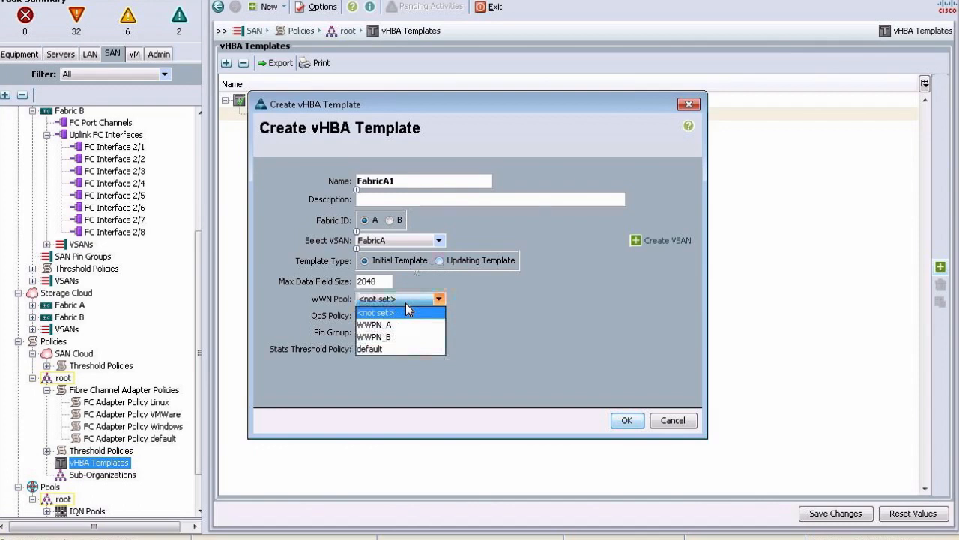
left_click(395, 323)
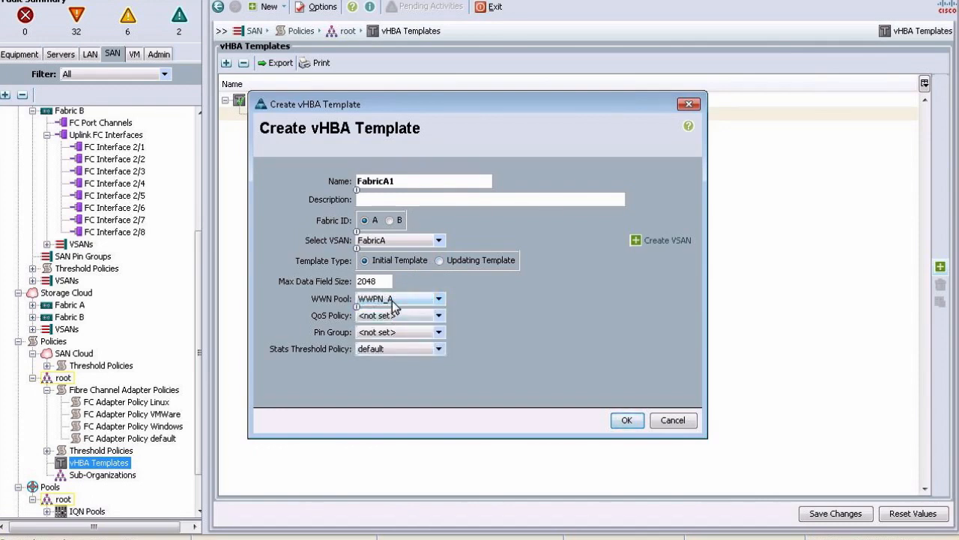
left_click(398, 315)
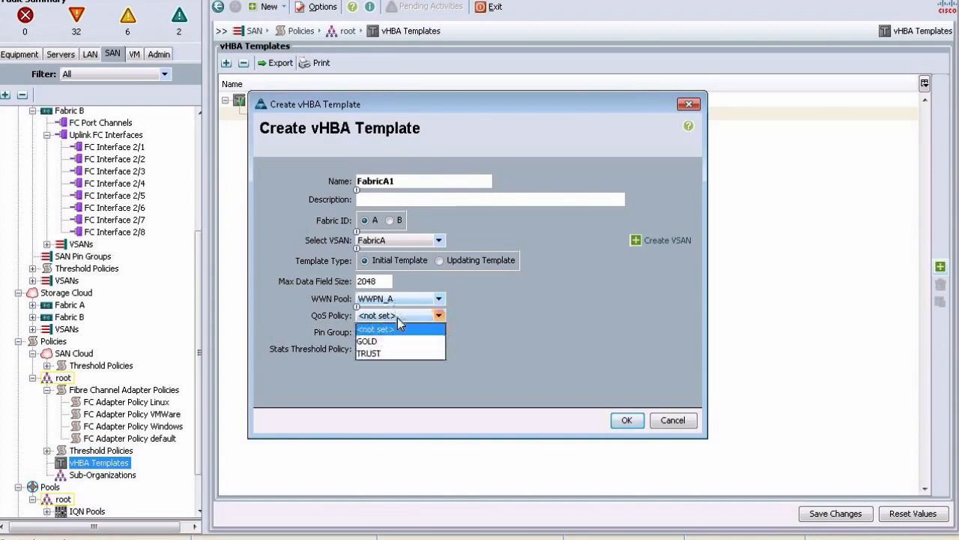
left_click(483, 314)
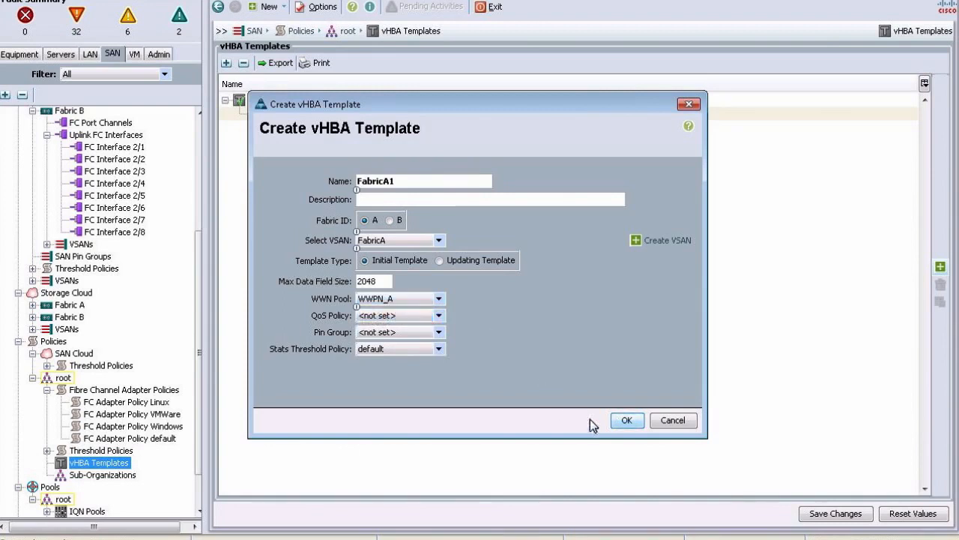
left_click(625, 420)
left_click(476, 296)
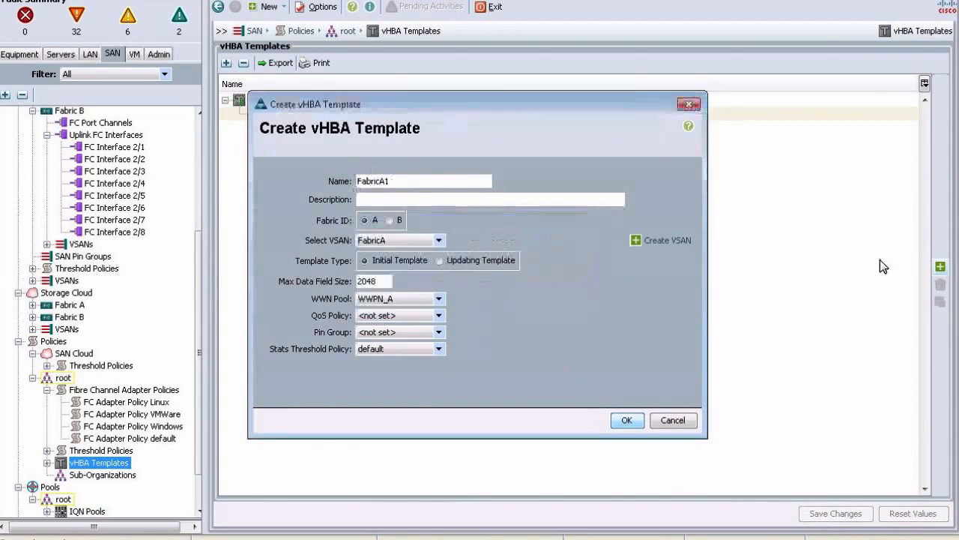
Step: Create vHBA template FabricA2 on fabric A with VSAN FabricA2 and WWN pool WWPN_A
left_click(941, 267)
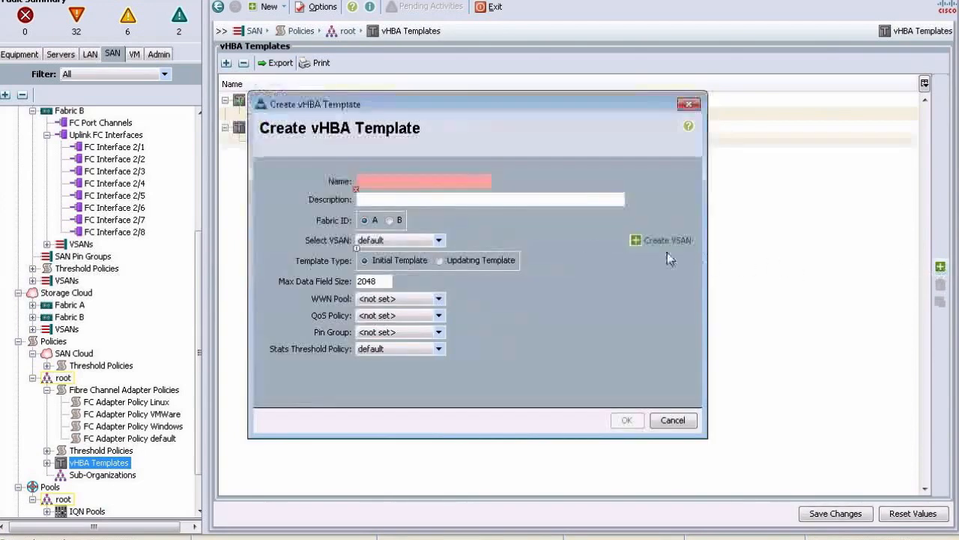
left_click(426, 183)
type("FabricA2")
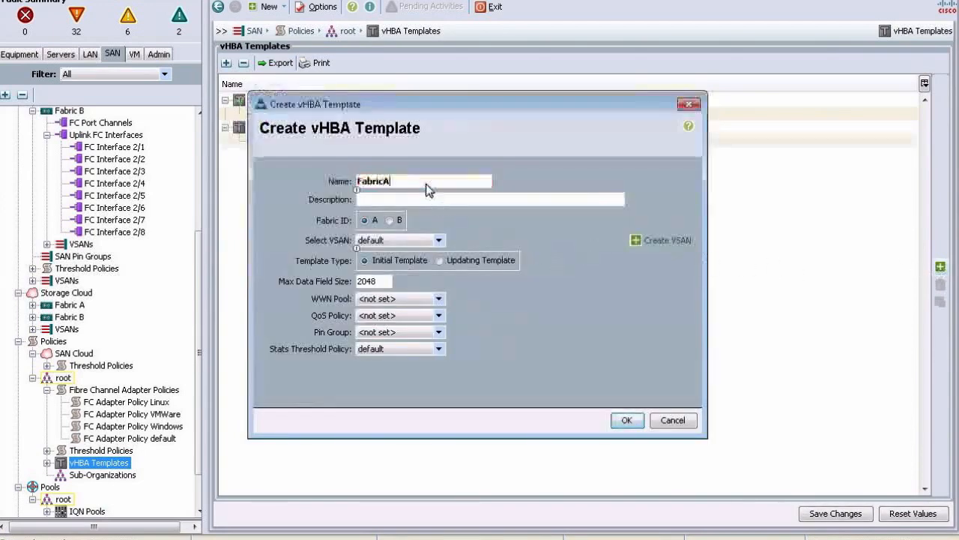
left_click(417, 240)
left_click(399, 265)
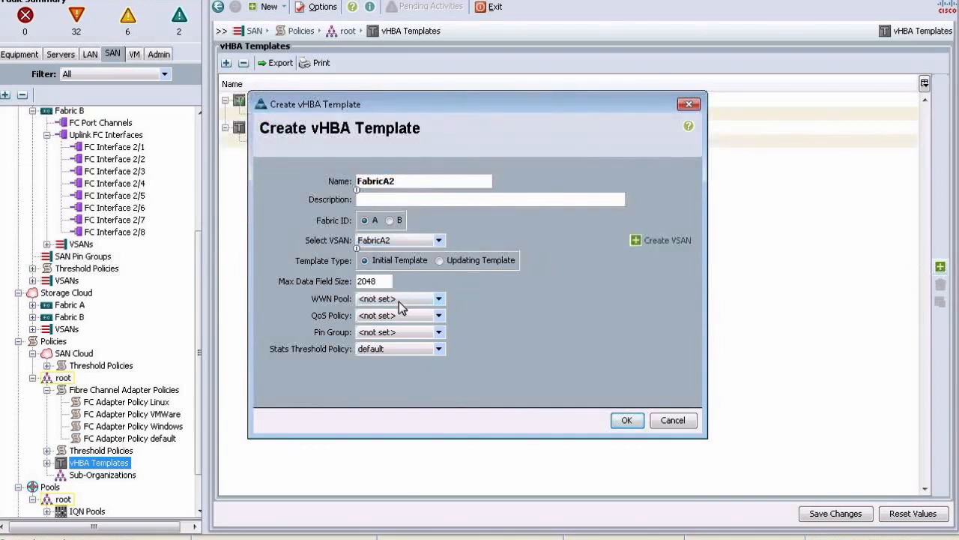
left_click(399, 301)
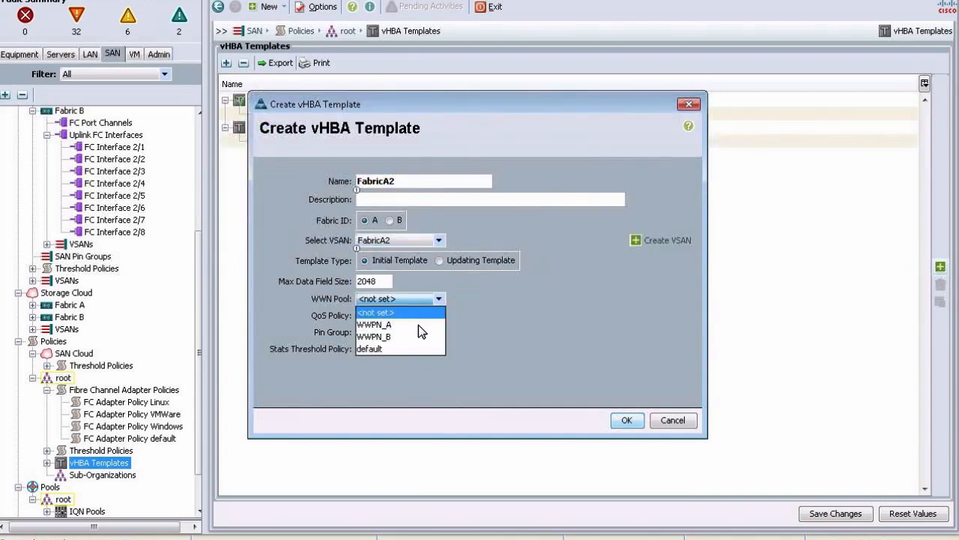
left_click(418, 325)
left_click(627, 420)
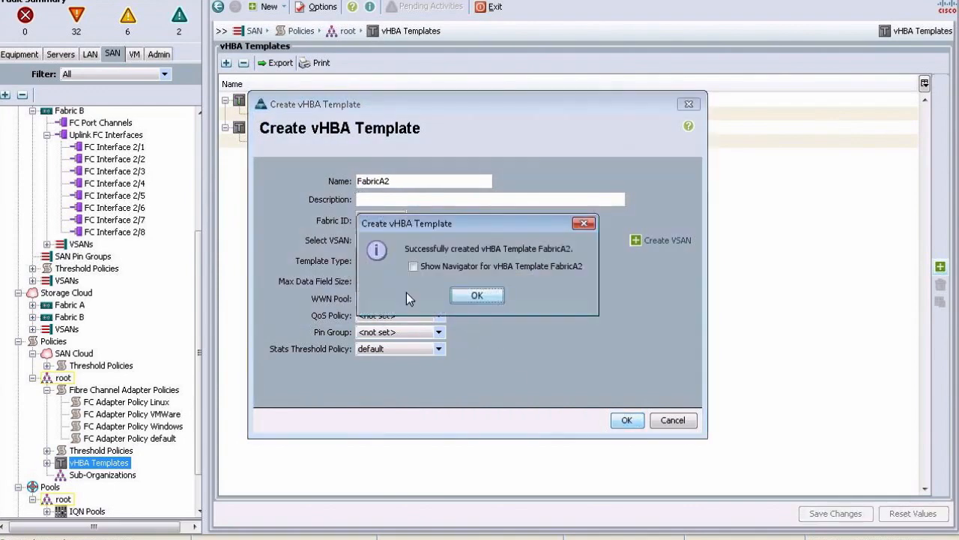
left_click(472, 296)
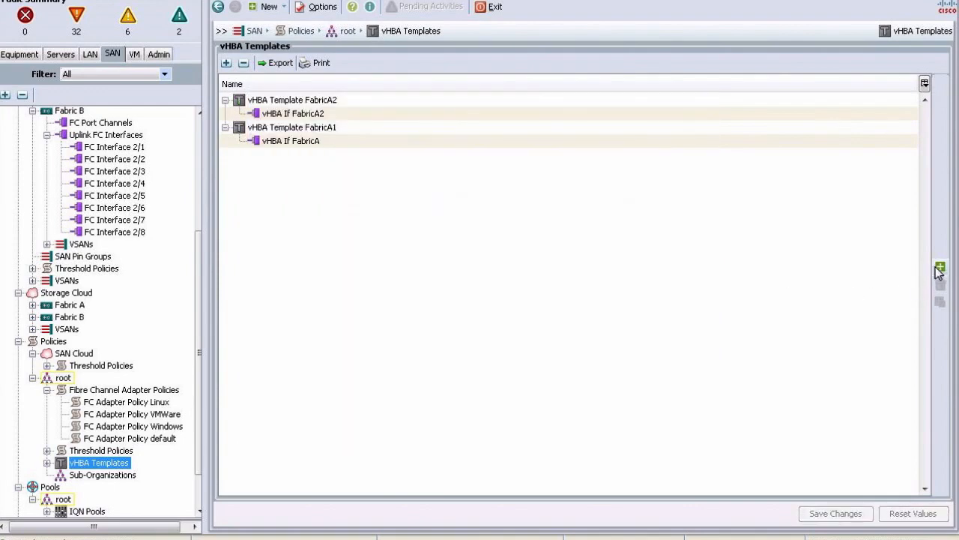
Step: Create vHBA template FabricB1 on fabric B with VSAN FabricB and WWN pool WWPN_B
left_click(939, 267)
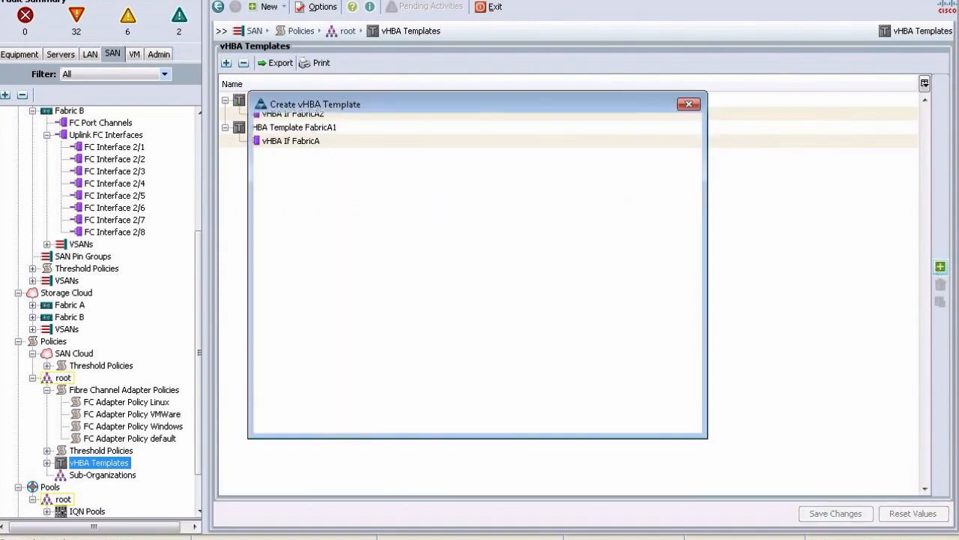
type("Fabric")
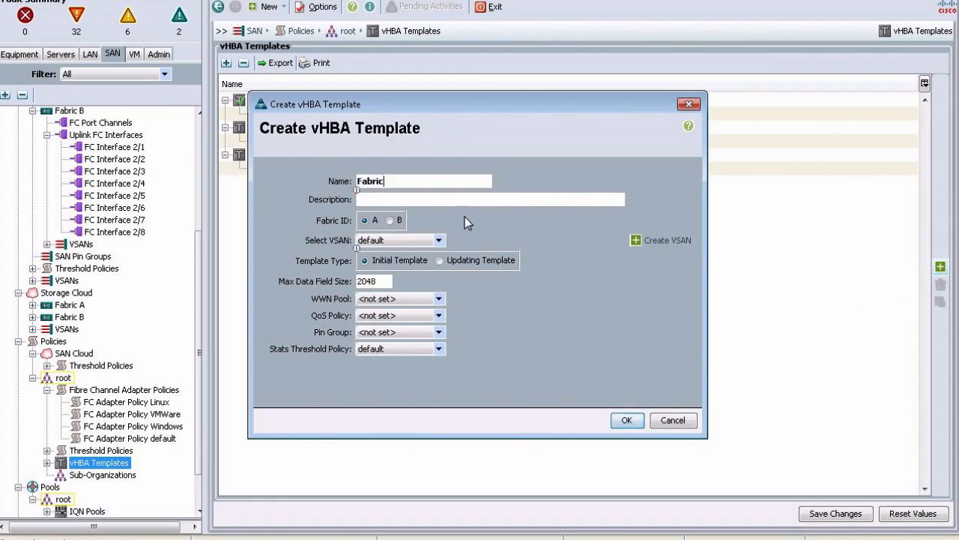
type("B")
key("BackSpace")
type("B1")
left_click(389, 221)
left_click(397, 240)
left_click(400, 253)
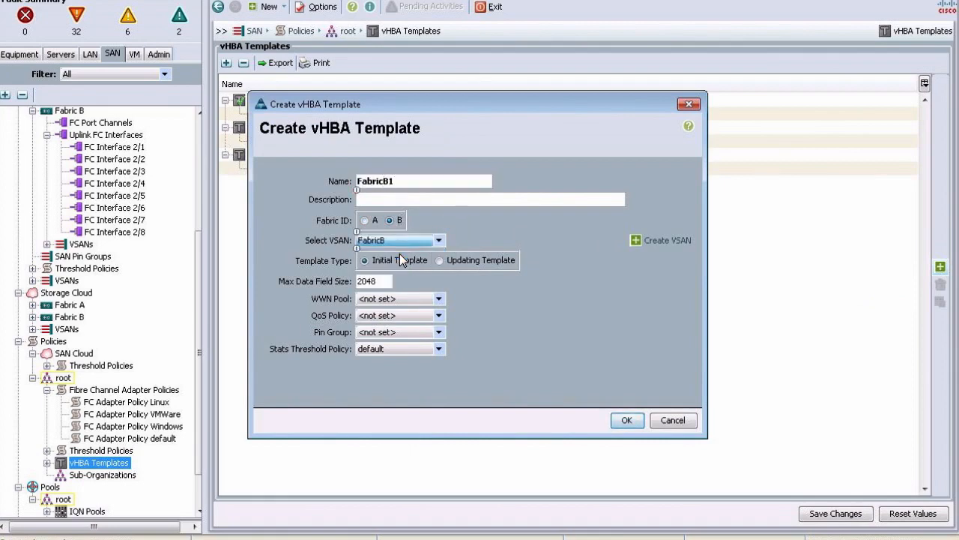
left_click(402, 301)
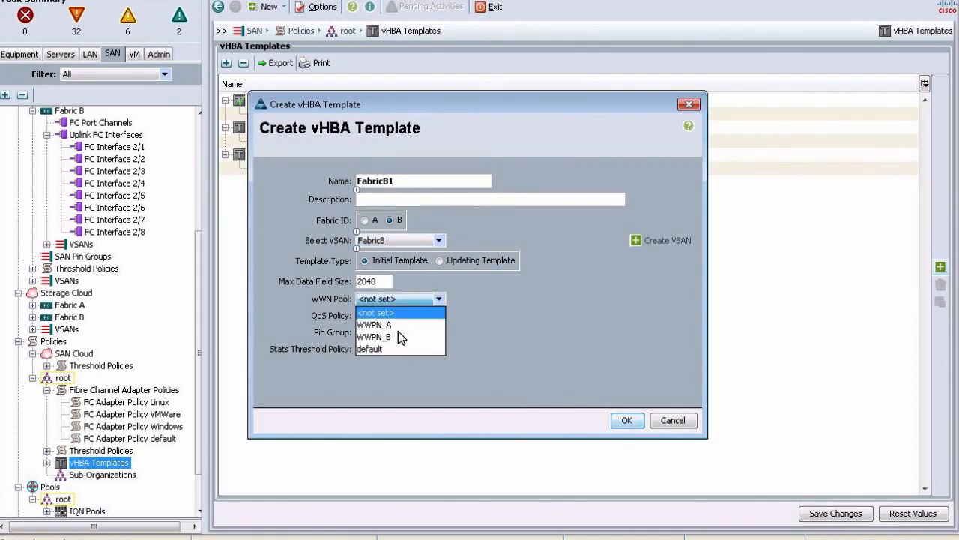
left_click(396, 337)
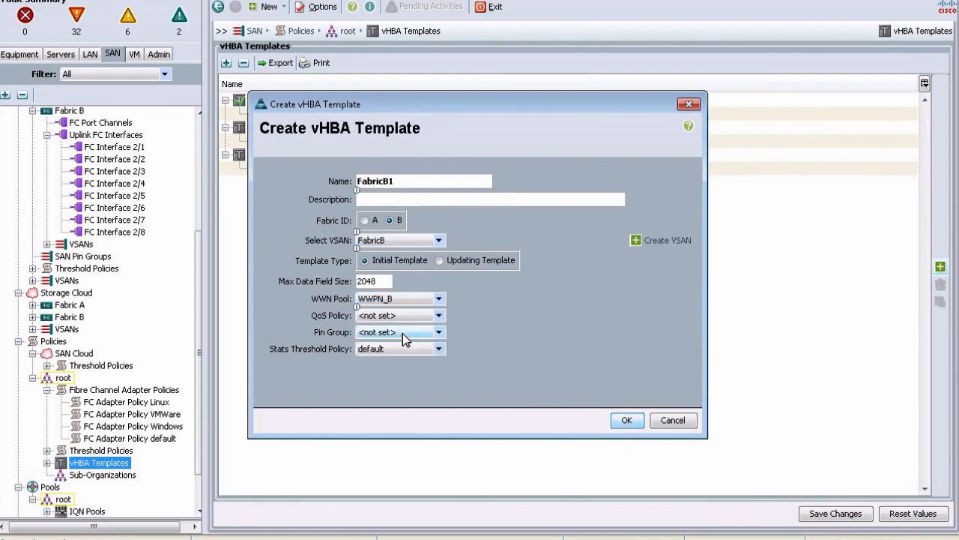
left_click(626, 420)
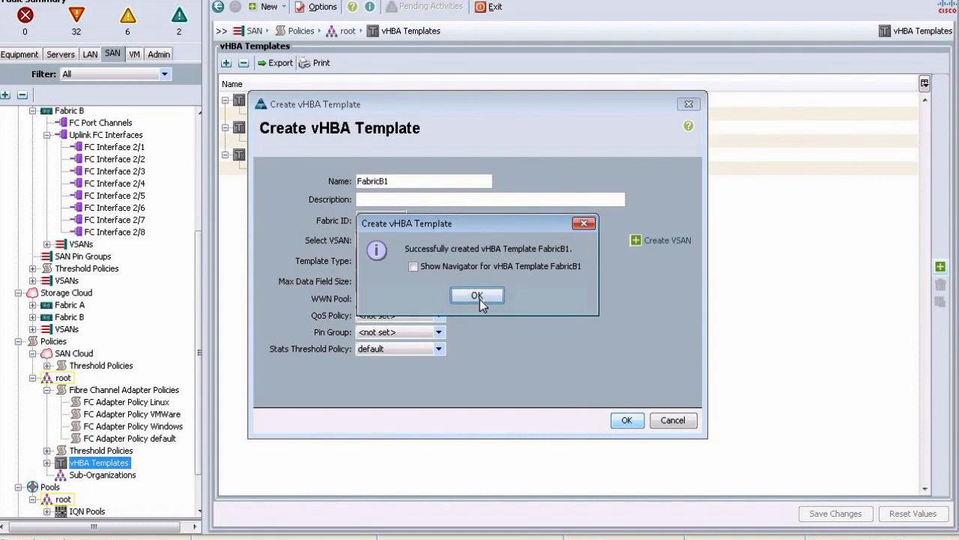
left_click(478, 296)
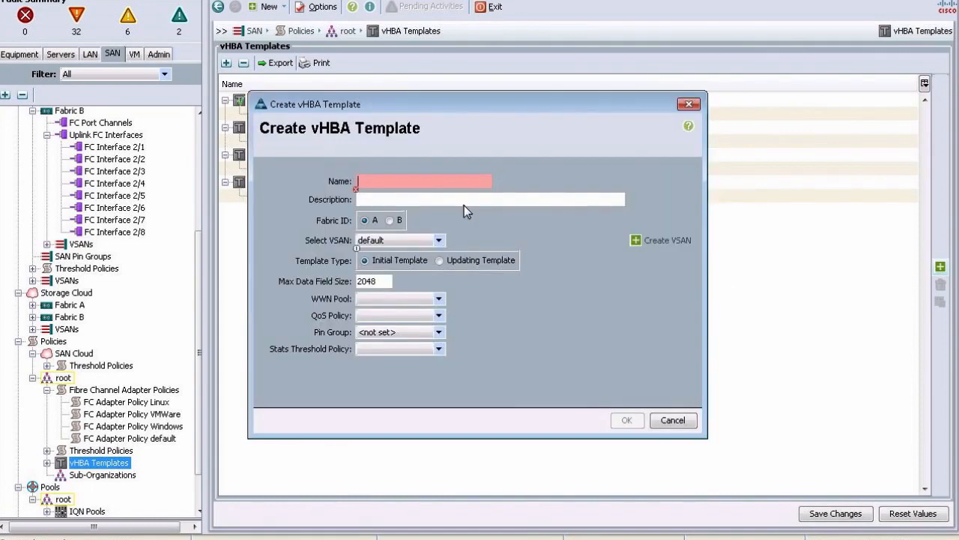
Step: Create vHBA template FabricB2 on fabric B with VSAN FabricB2 and pool WWPN_B, then show LAN vNIC Templates
type("FabricB2")
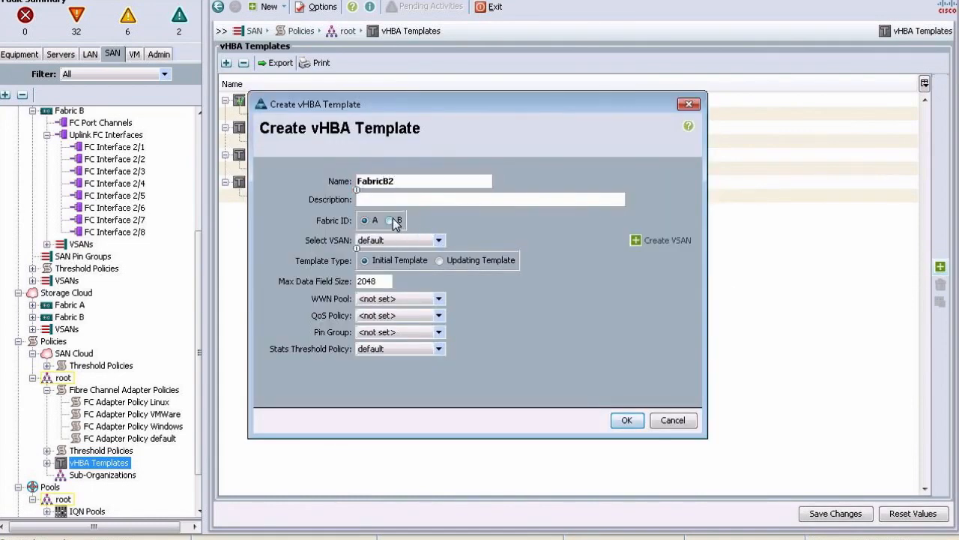
left_click(390, 220)
left_click(395, 240)
left_click(390, 266)
left_click(401, 300)
left_click(402, 334)
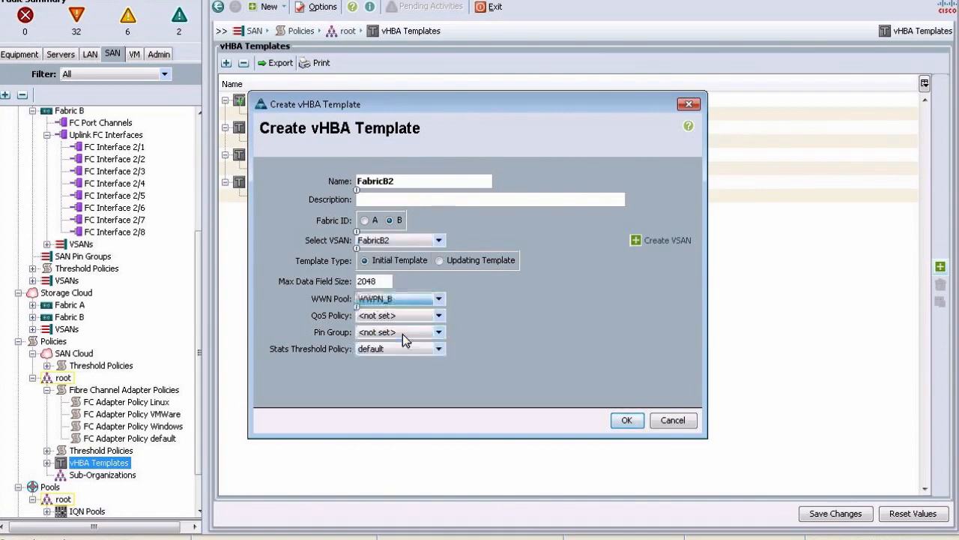
left_click(626, 420)
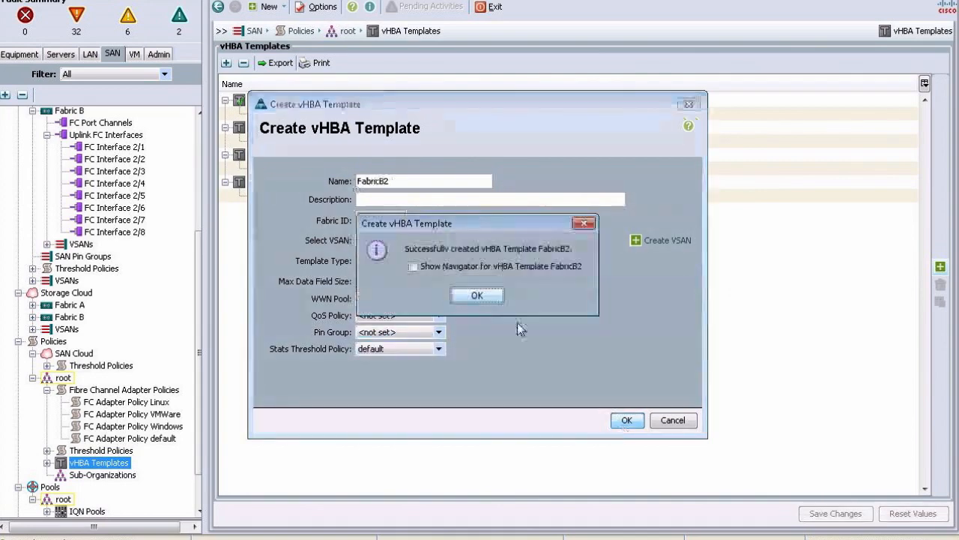
left_click(469, 293)
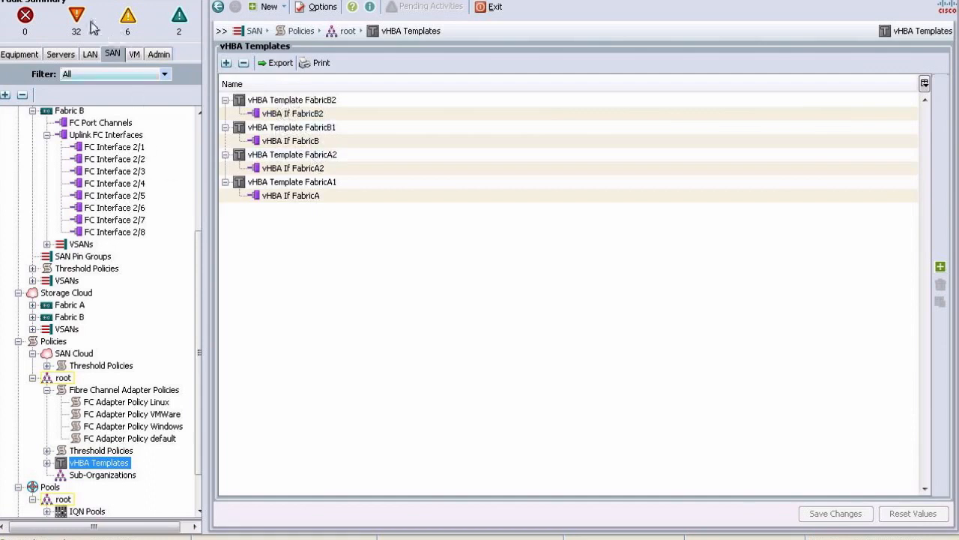
left_click(90, 54)
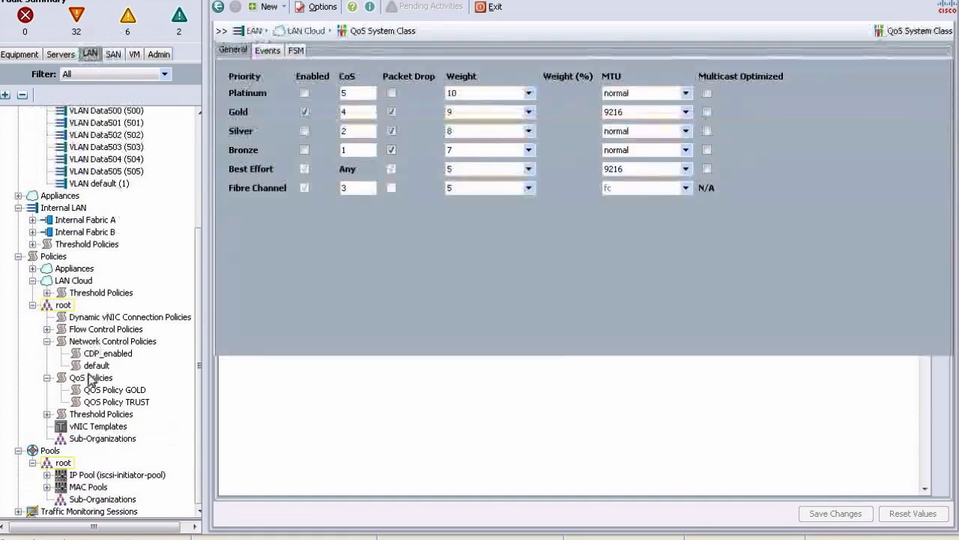
left_click(98, 427)
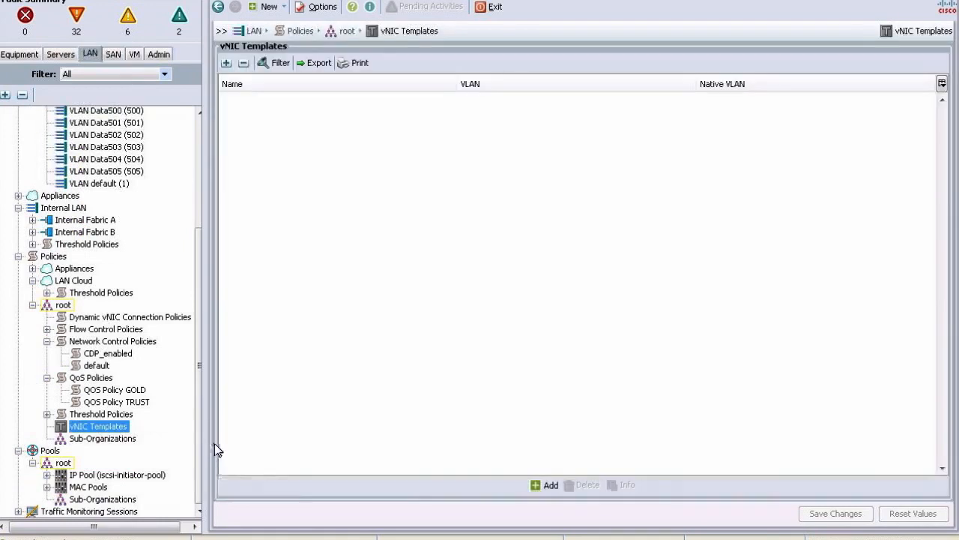
Step: Start a new vNIC template on fabric A named DataA
left_click(548, 485)
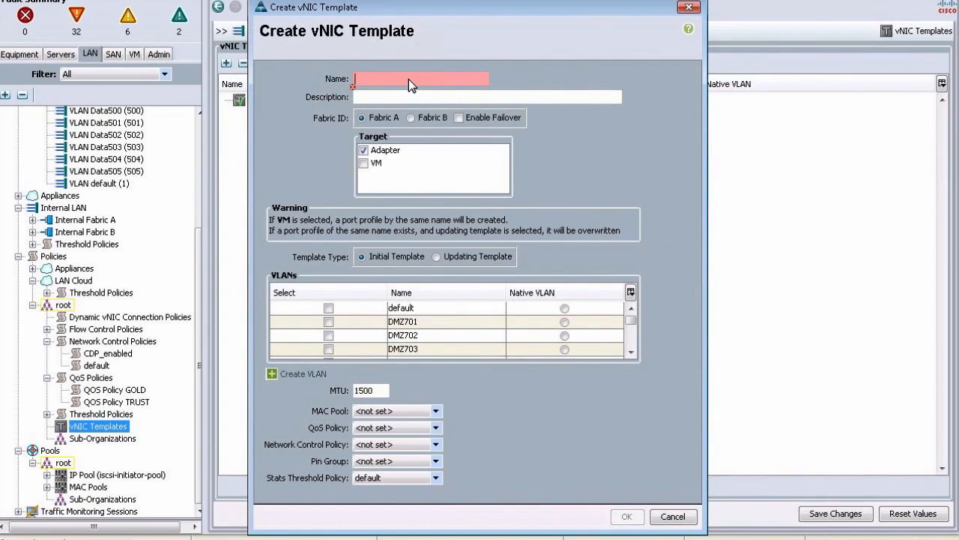
type("DataA")
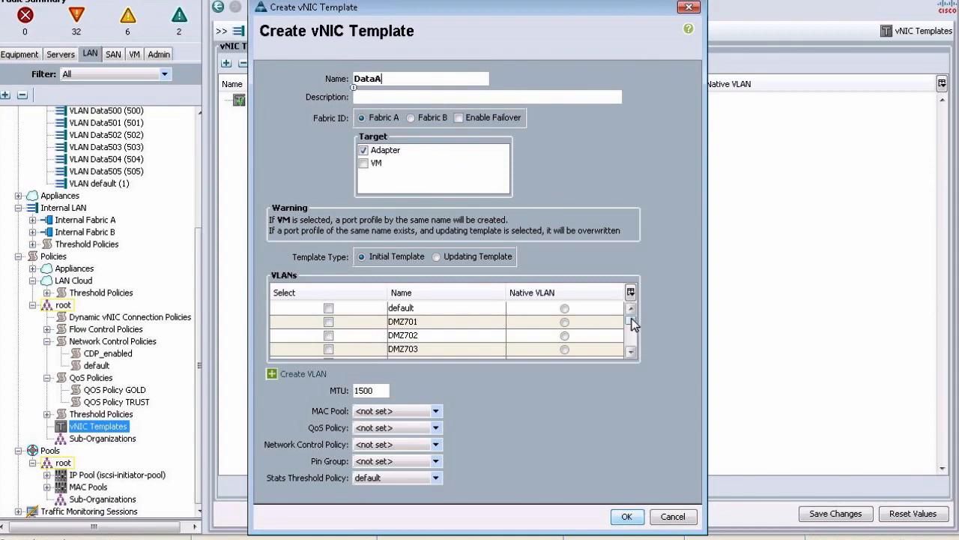
Step: Tick VLANs Data500, Data501, Data502, Data503, Data504 and Data505 in the DataA template
left_click_drag(633, 322, 628, 332)
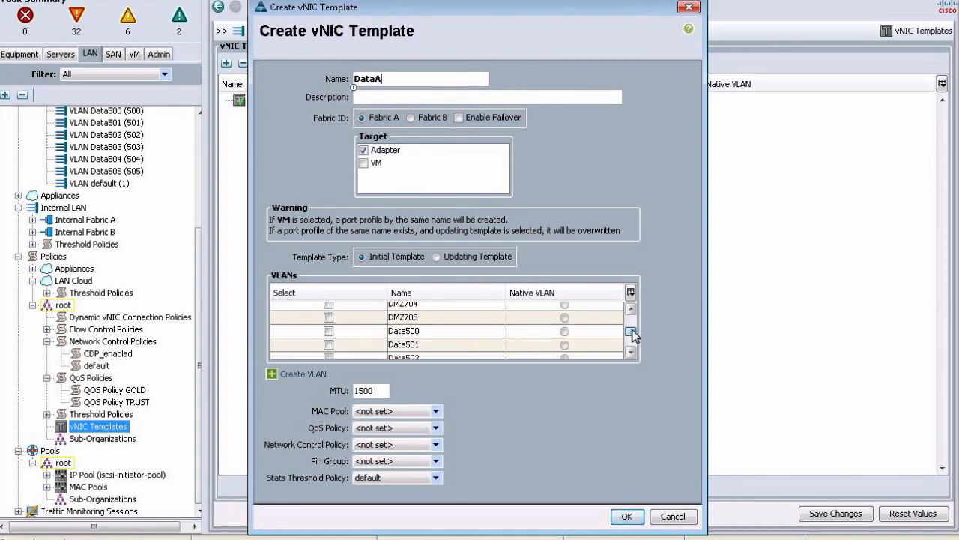
left_click(327, 331)
left_click(329, 346)
left_click(328, 355)
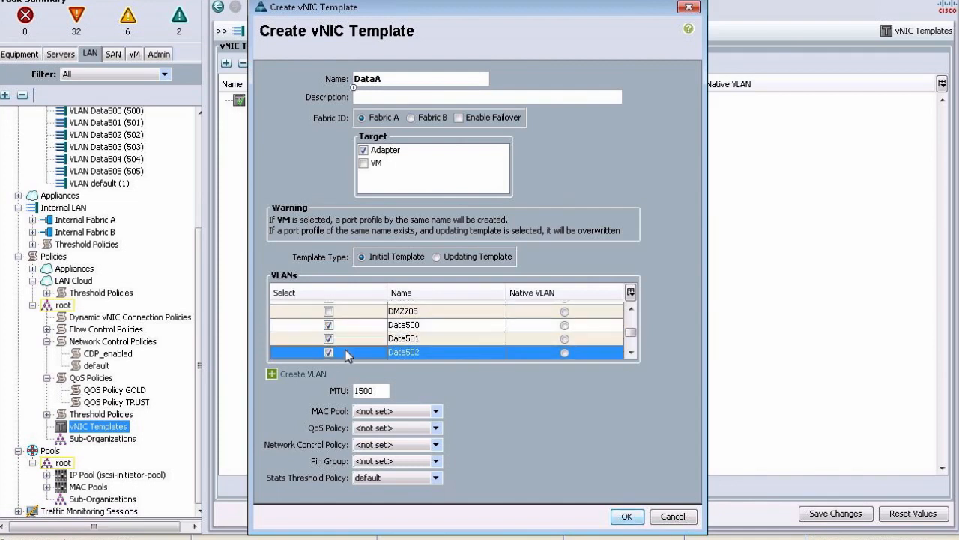
scroll(347, 356, "down", 1)
left_click(328, 323)
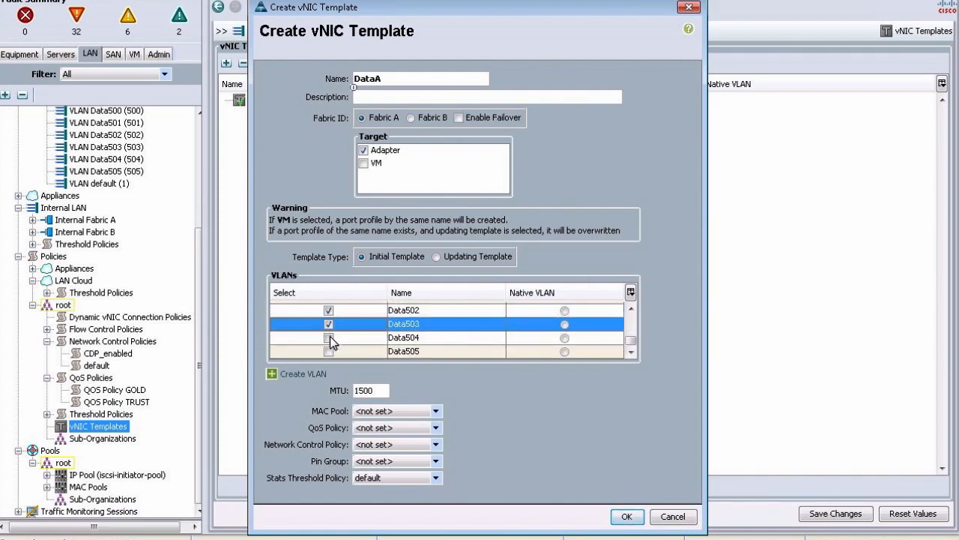
left_click(330, 337)
left_click(329, 351)
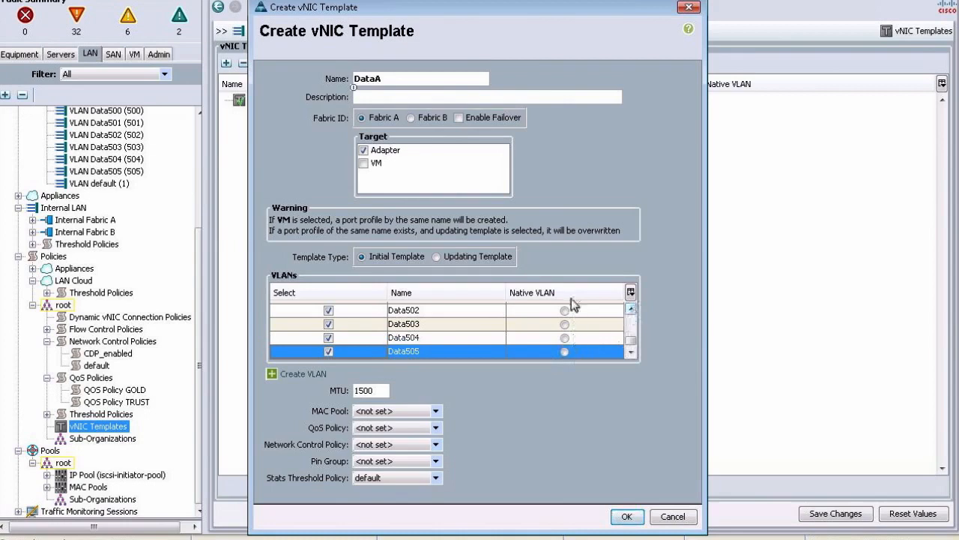
left_click(632, 308)
left_click(632, 309)
left_click(632, 310)
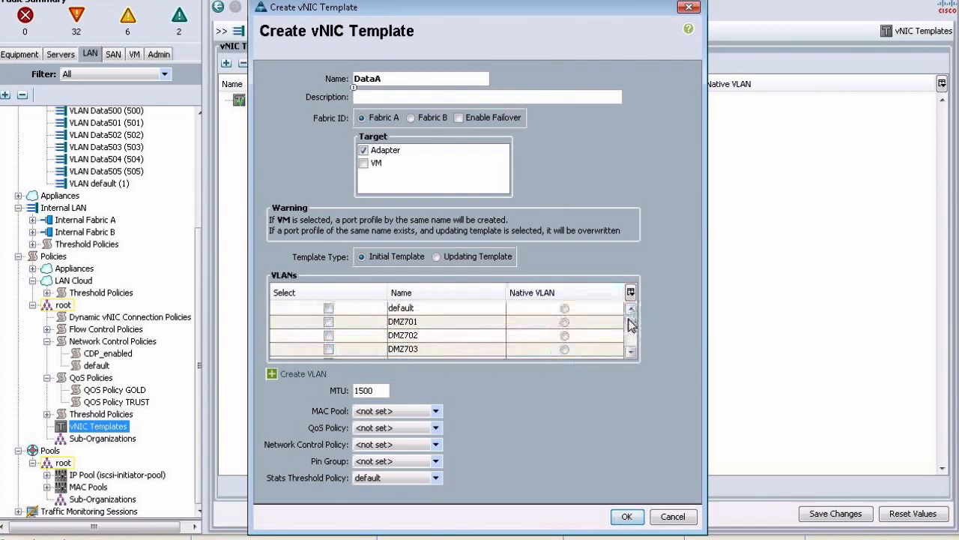
left_click(632, 351)
left_click(632, 351)
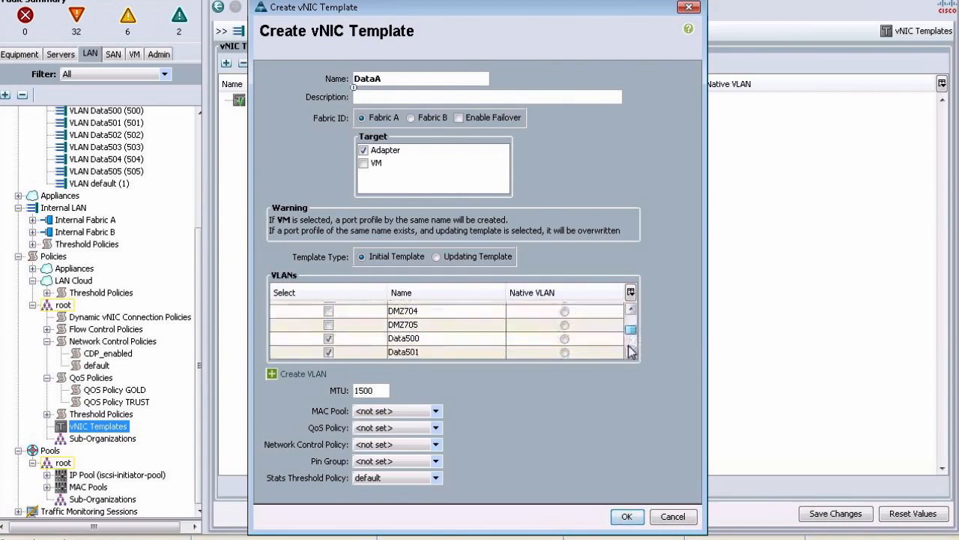
left_click_drag(632, 352, 632, 363)
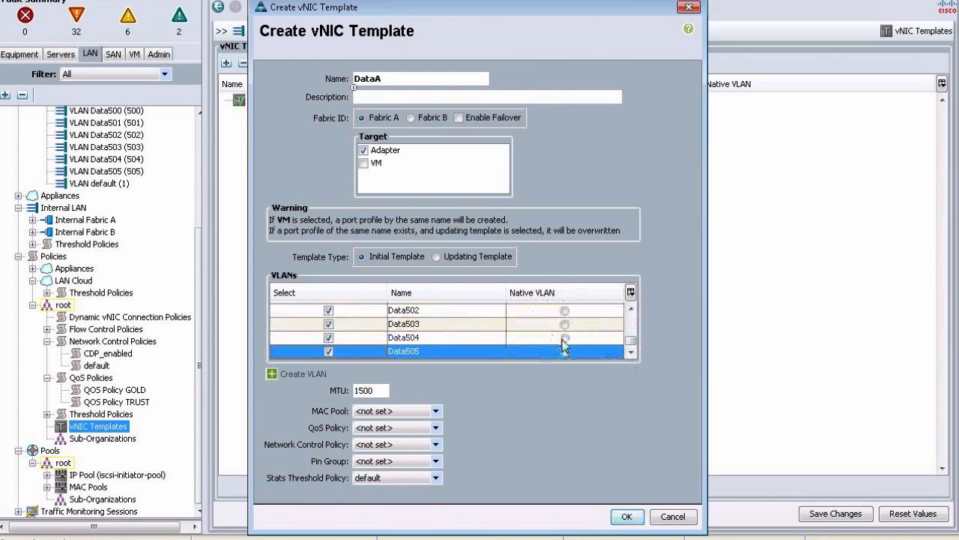
left_click_drag(379, 391, 350, 391)
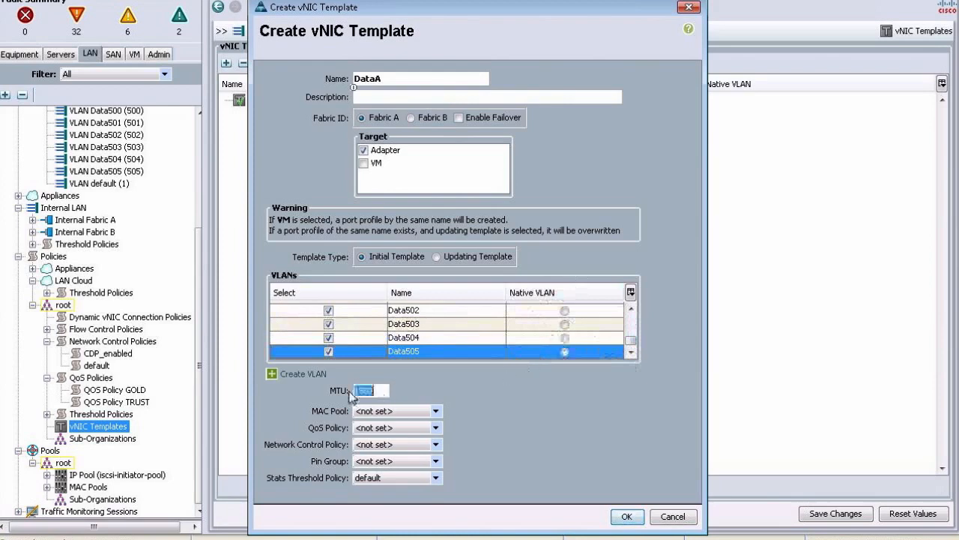
Step: Replace the DataA template's MTU of 1500 with 9000
double_click(354, 390)
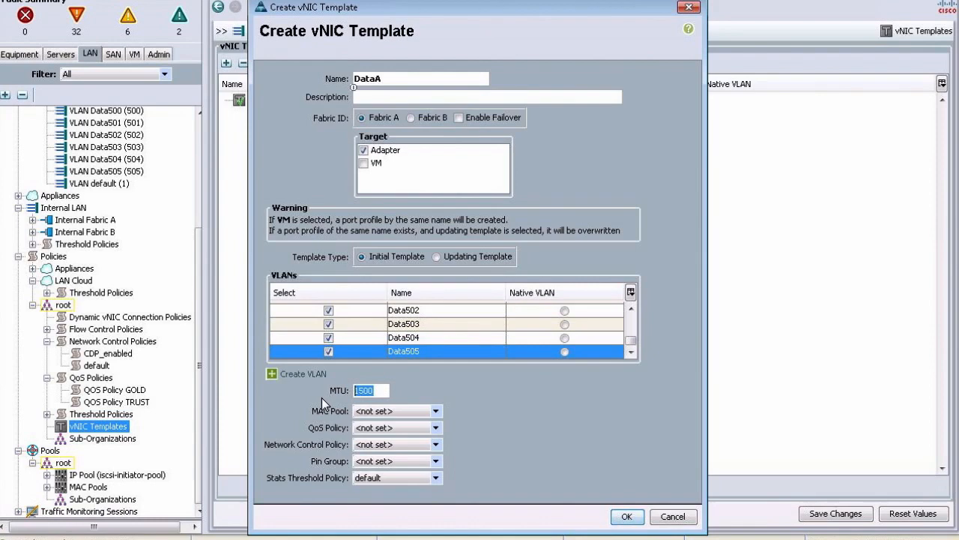
type("921")
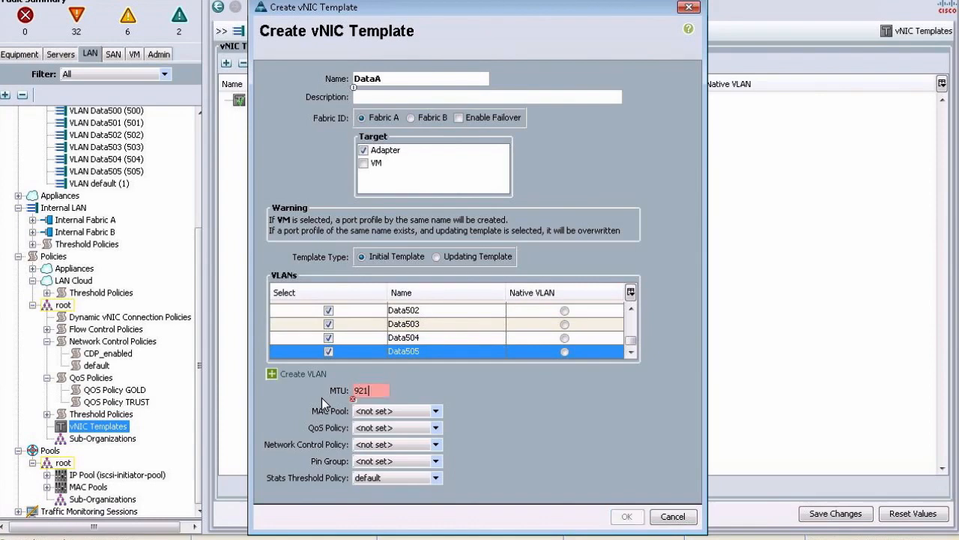
type("6")
key("BackSpace")
key("BackSpace")
key("BackSpace")
type("000")
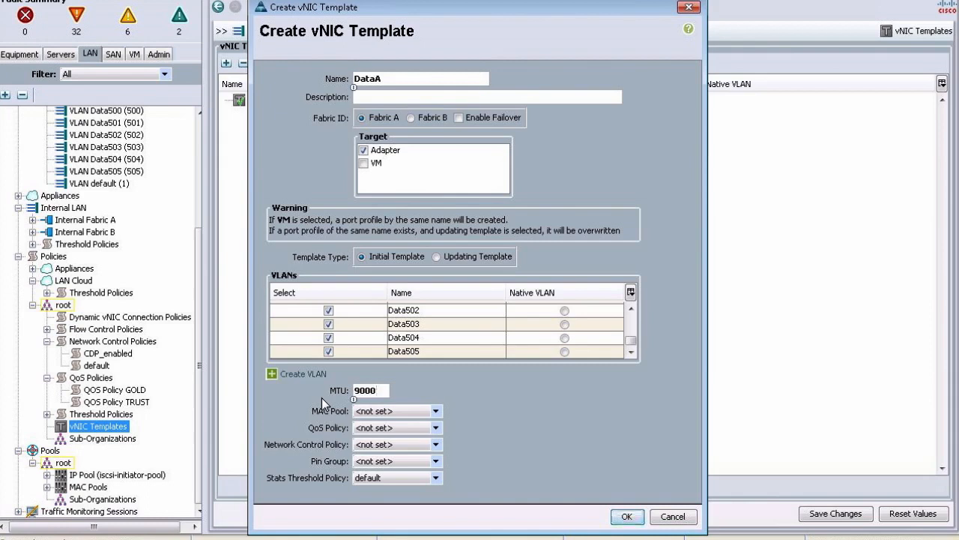
Step: Assign MAC pool MAC_A and set the template type to Updating Template
left_click(398, 411)
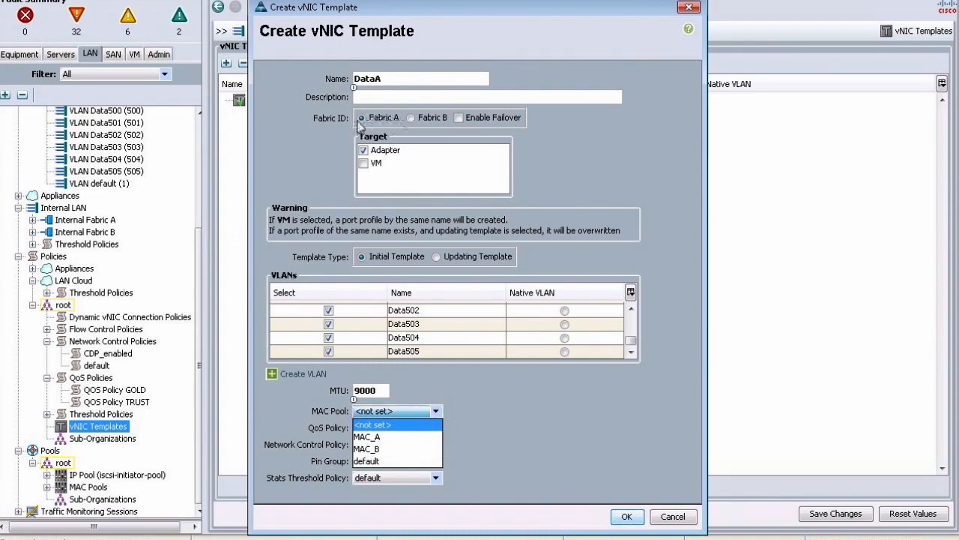
left_click(380, 438)
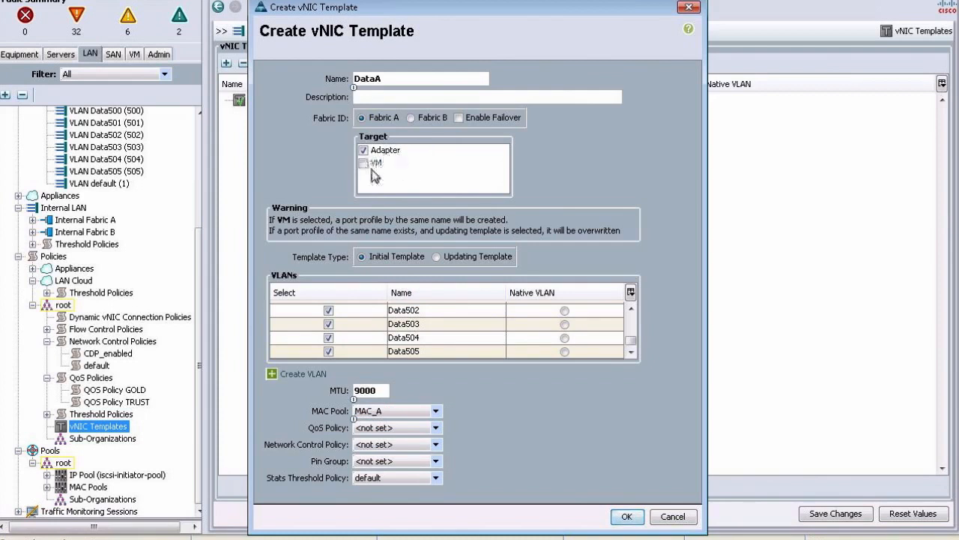
left_click(449, 260)
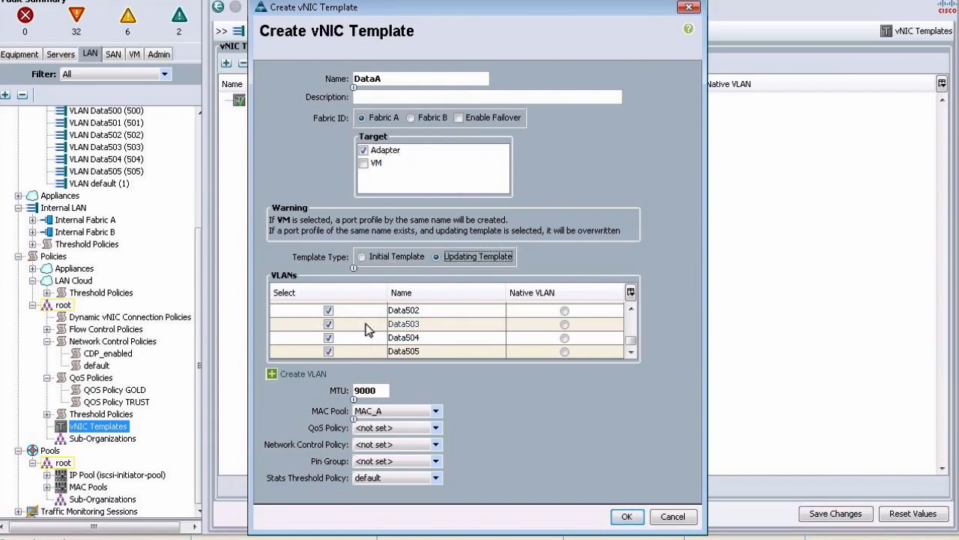
Step: Set QoS policy TRUST and network control policy CDP_enabled on the DataA template
left_click(393, 426)
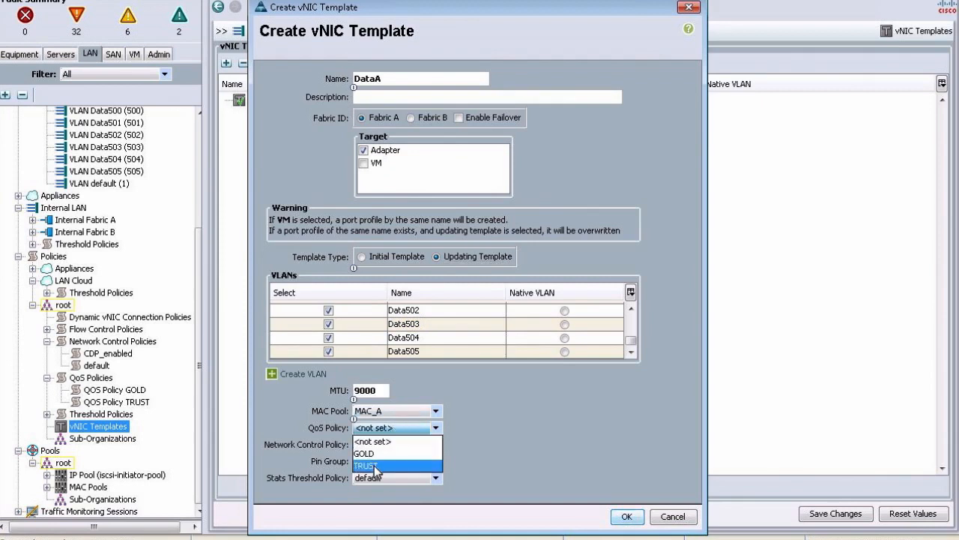
left_click(392, 460)
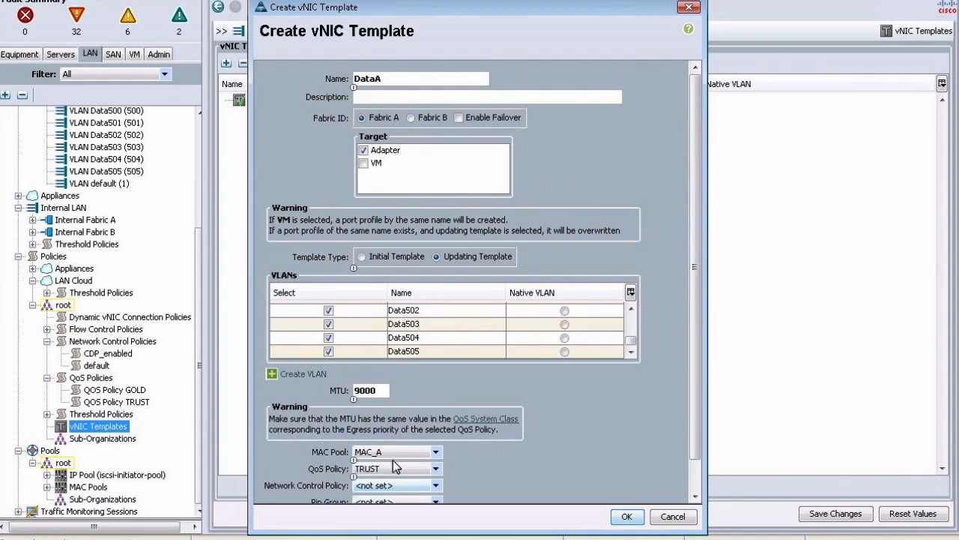
left_click_drag(693, 405, 690, 491)
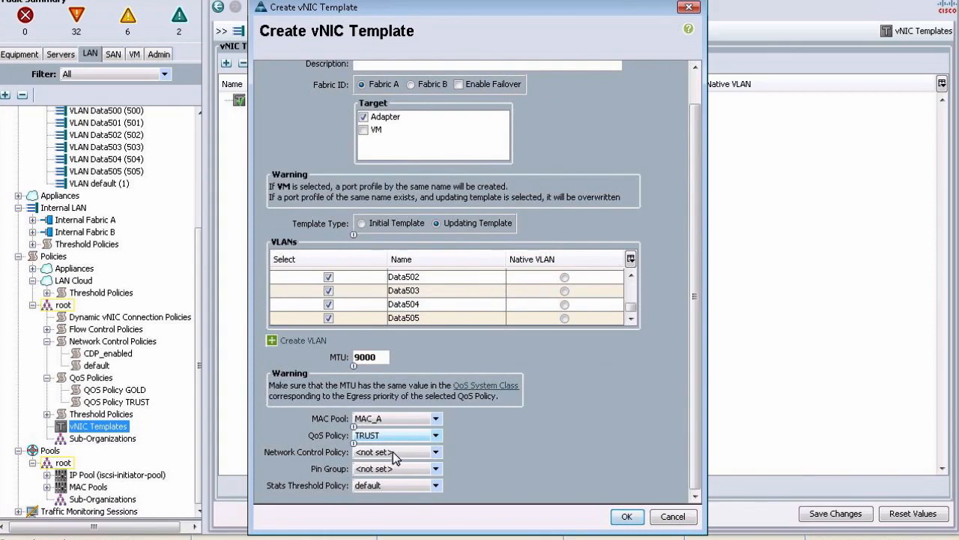
left_click(436, 451)
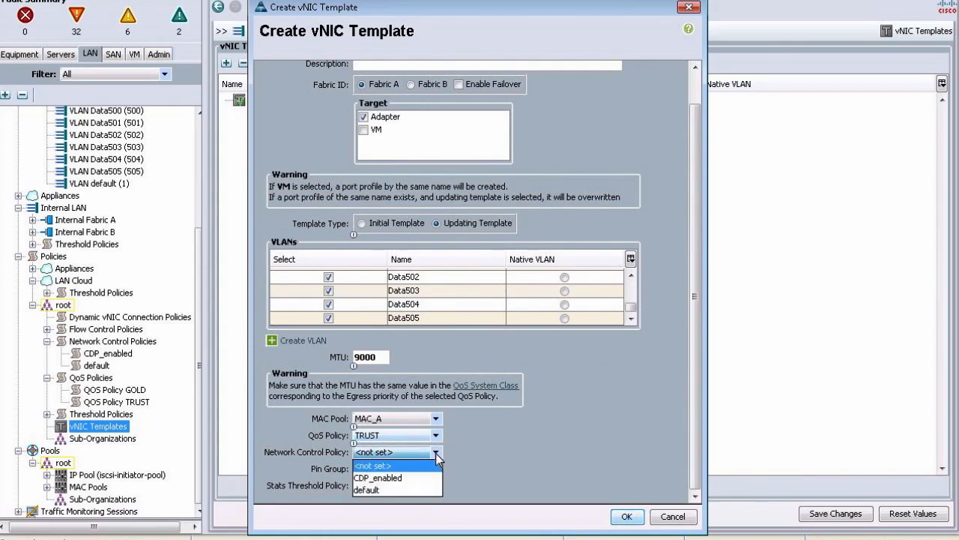
left_click(382, 478)
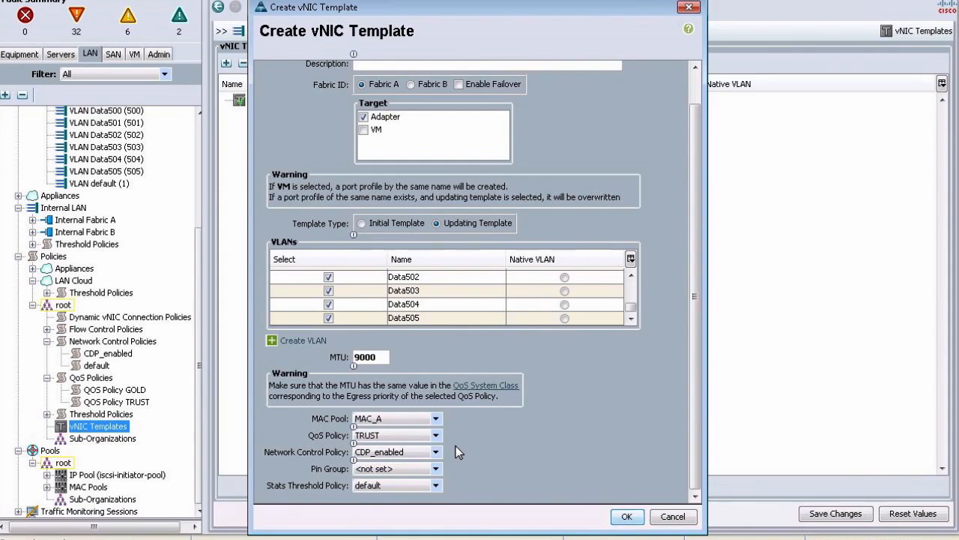
Step: Save the DataA vNIC template and begin another blank vNIC template
left_click(616, 512)
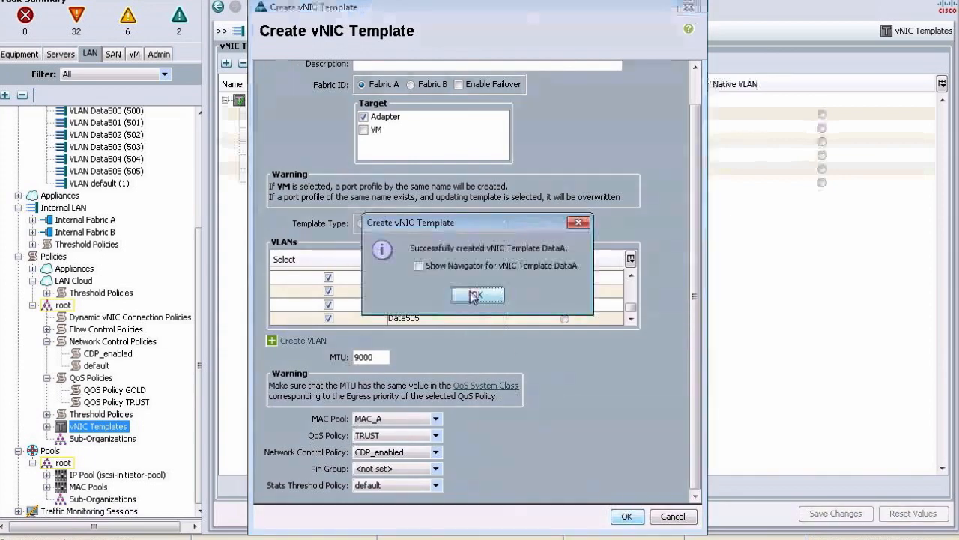
left_click(476, 294)
left_click(550, 486)
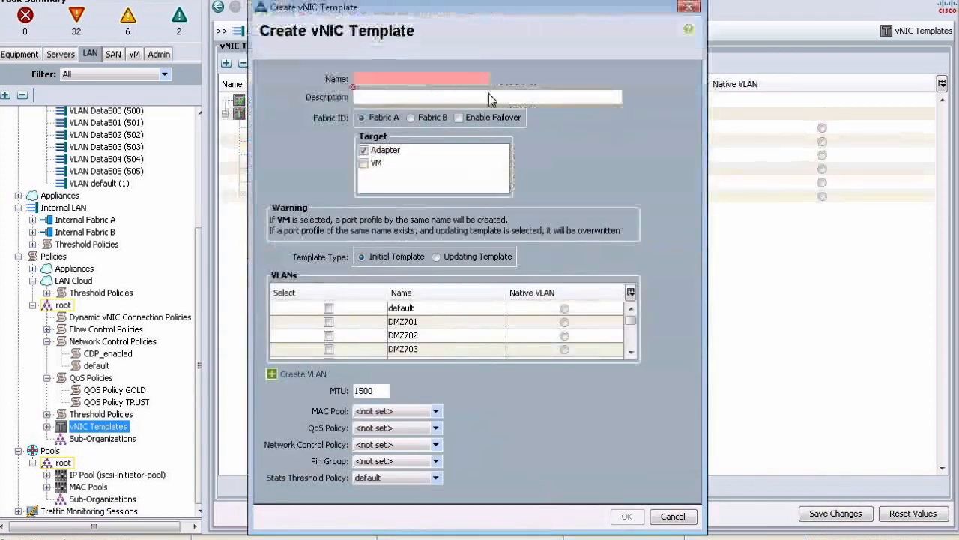
Step: Name the new vNIC template DataB, on Fabric B, as an updating template
type("DMZ")
key("BackSpace")
key("BackSpace")
key("BackSpace")
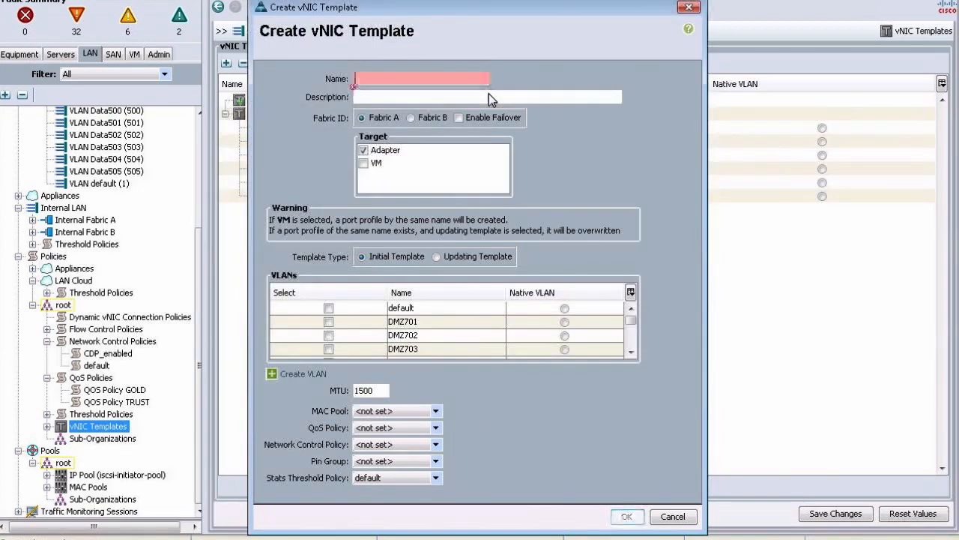
type("DataB")
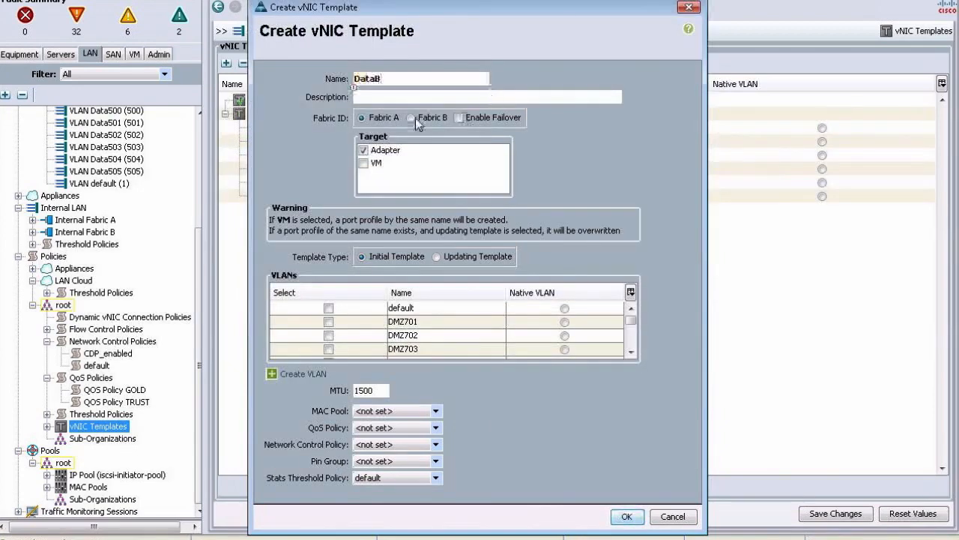
left_click(415, 119)
left_click(463, 255)
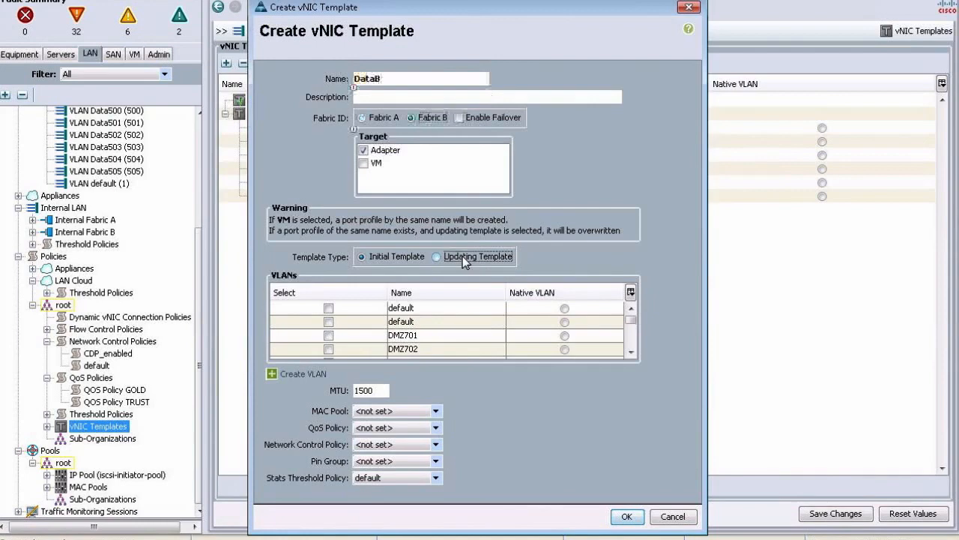
Step: Include VLANs Data500 through Data505 in the DataB template
left_click(631, 353)
left_click(631, 352)
left_click(631, 352)
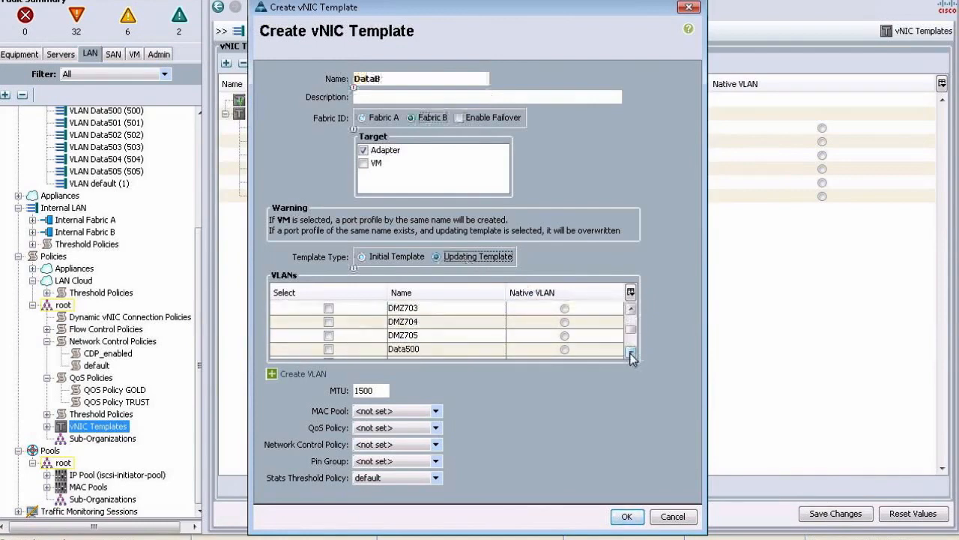
left_click(631, 353)
left_click(329, 309)
left_click(329, 322)
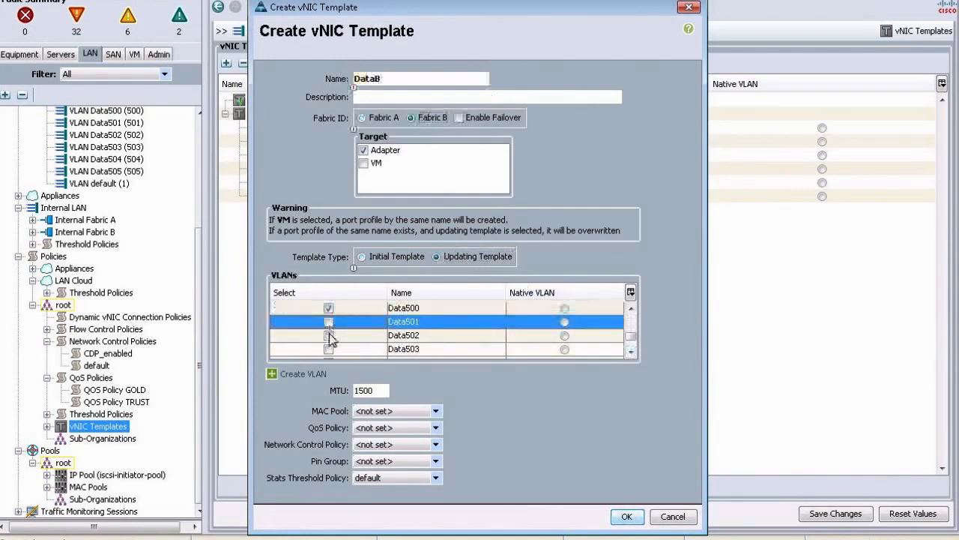
left_click(329, 335)
left_click(329, 349)
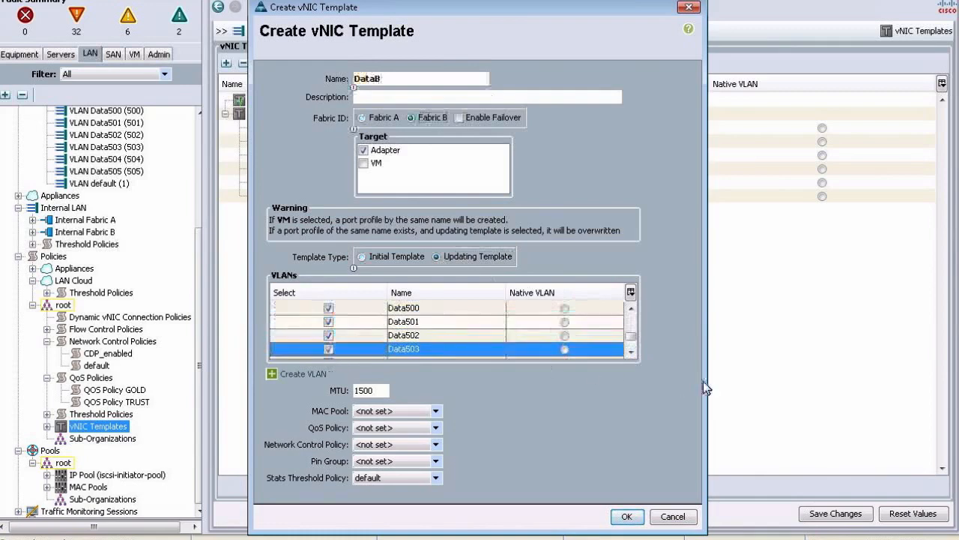
left_click(631, 352)
left_click(631, 352)
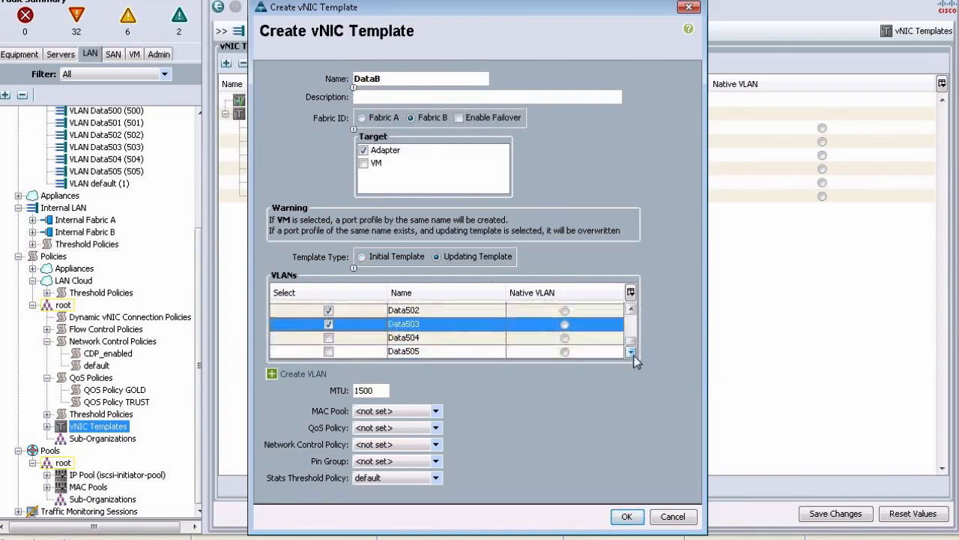
left_click(328, 338)
left_click(328, 351)
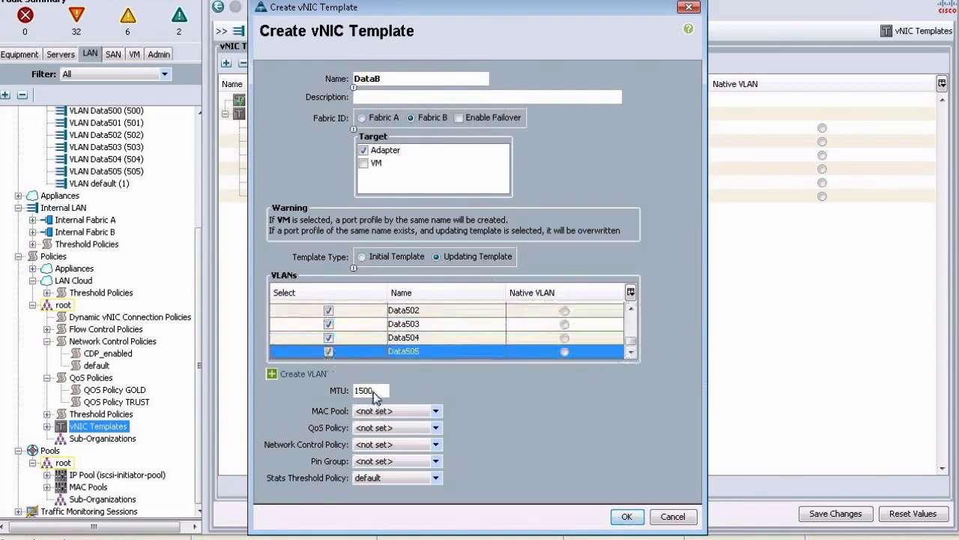
Step: Set the DataB template MTU to 9000
left_click_drag(373, 392, 334, 390)
key("shift+End")
type("9000")
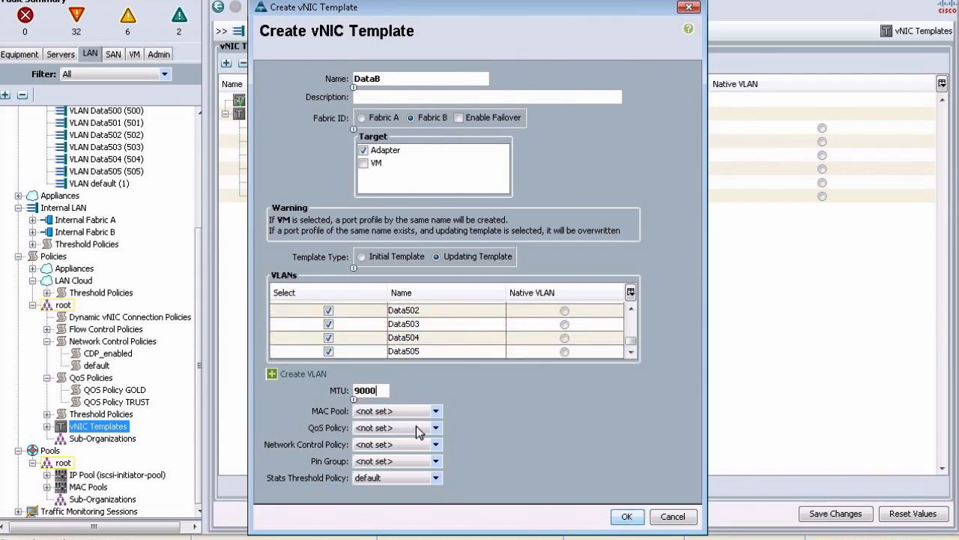
Step: Assign MAC pool MAC_B, QoS policy TRUST and CDP_enabled, then create the template
left_click(416, 412)
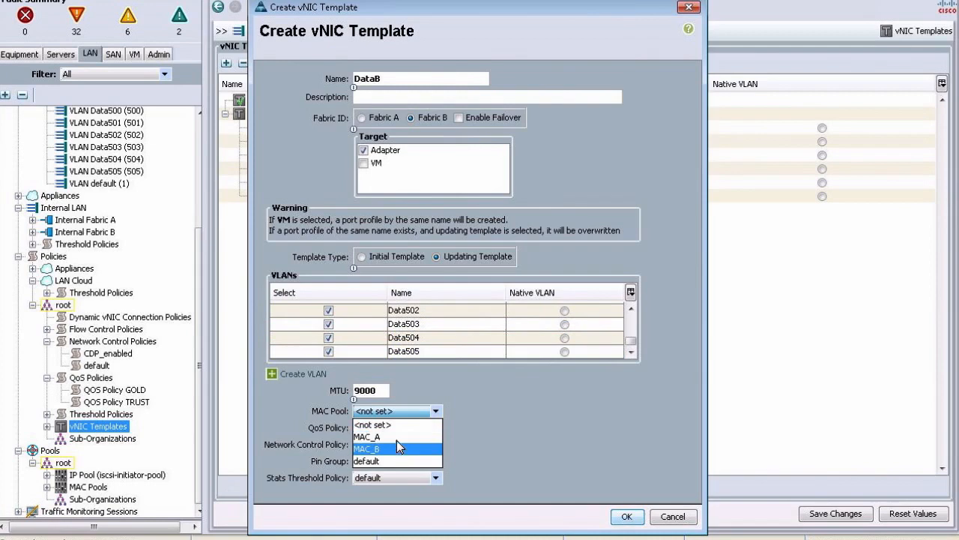
left_click(400, 448)
left_click(393, 429)
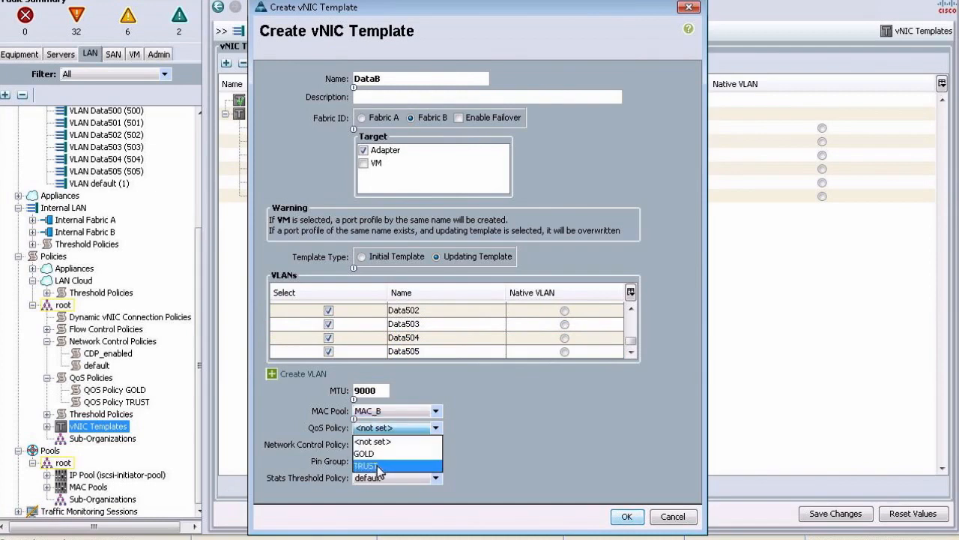
left_click(380, 466)
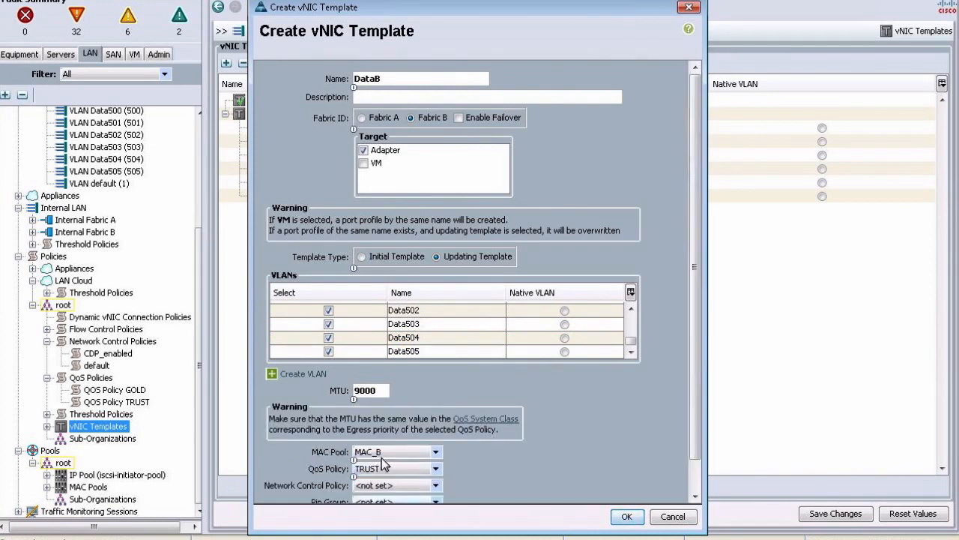
left_click(436, 487)
left_click(378, 510)
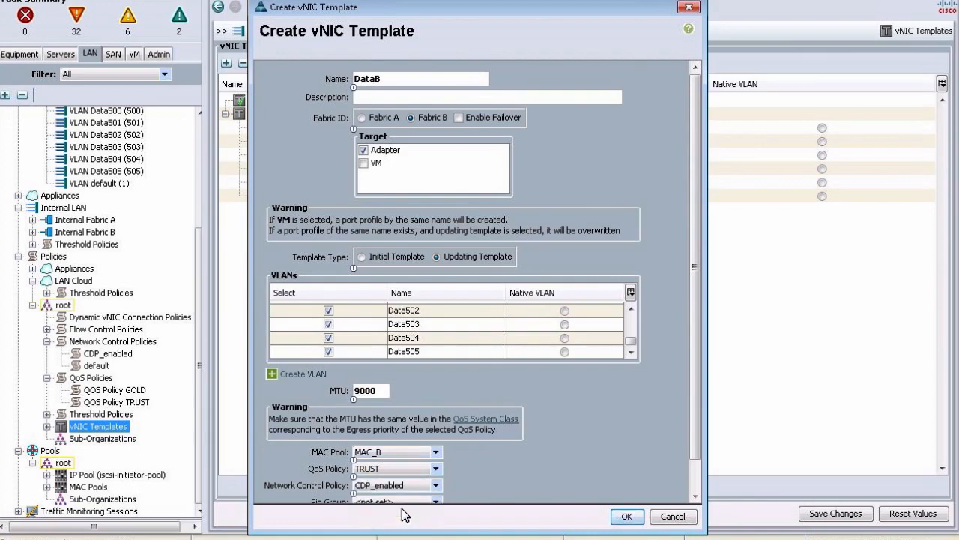
left_click(627, 517)
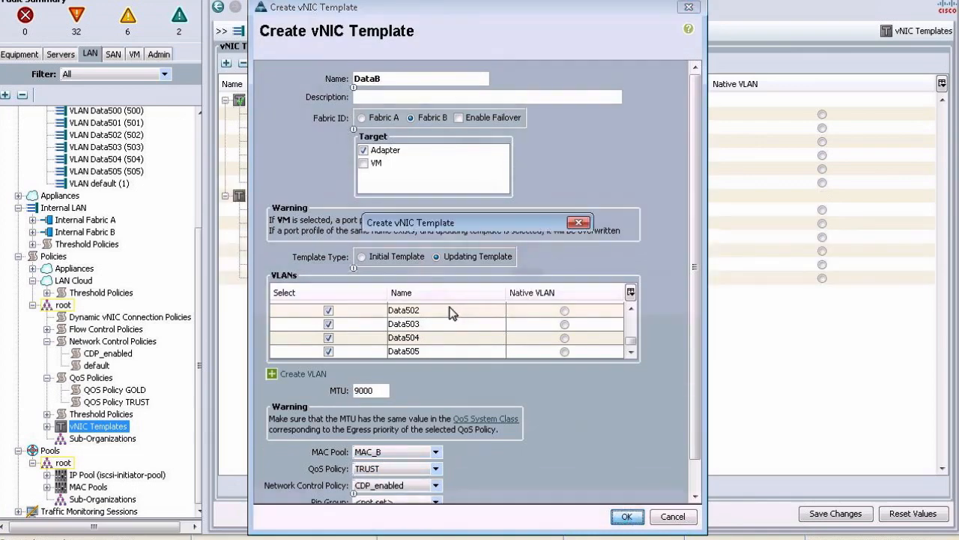
left_click(476, 295)
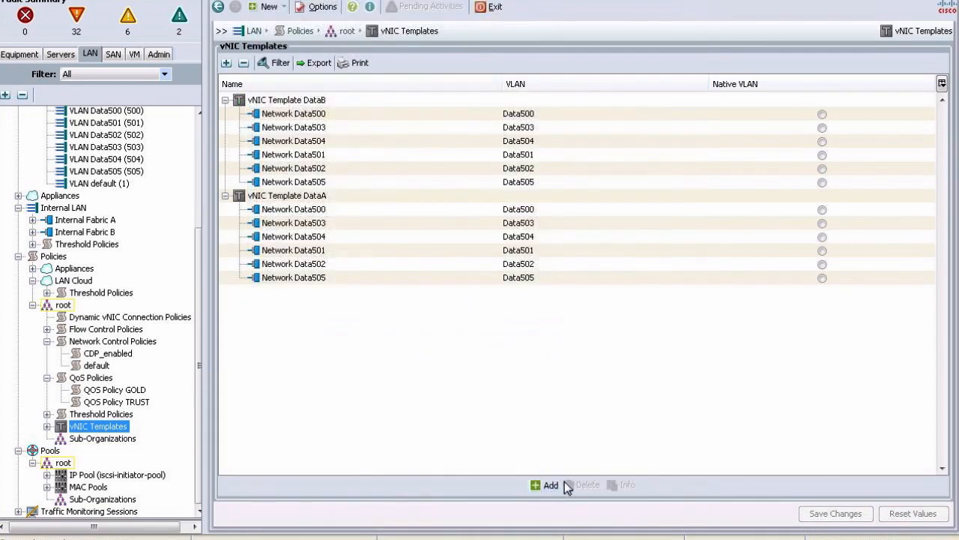
Step: Start a new vNIC template named DMZ with fabric failover enabled
left_click(545, 484)
type("DMZ")
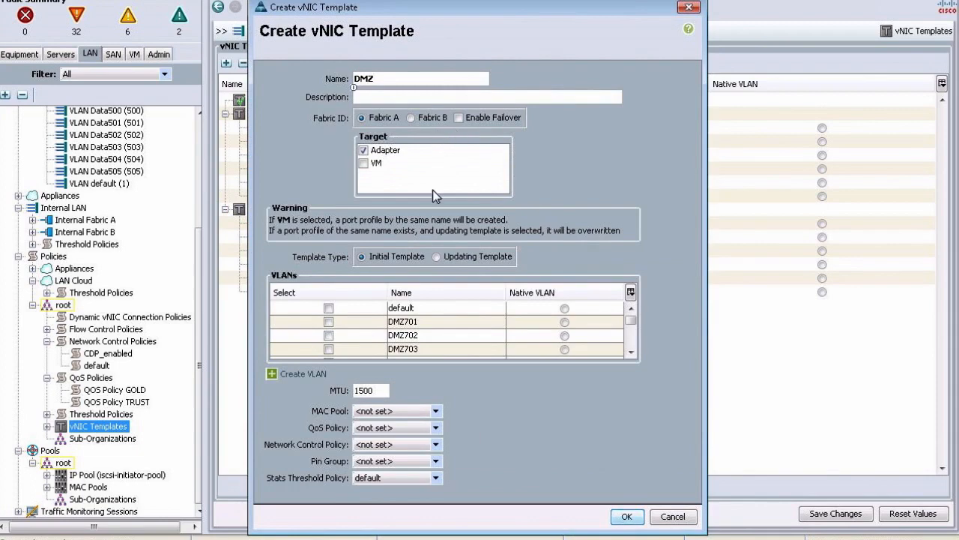
left_click(459, 118)
Step: Include VLANs DMZ701 through DMZ705 in the DMZ template
left_click(329, 322)
left_click(328, 335)
left_click(329, 349)
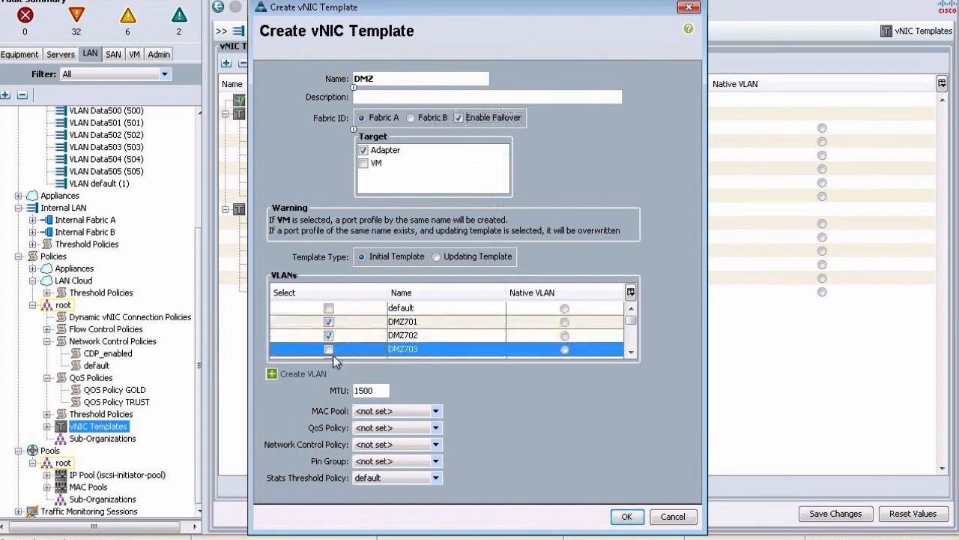
left_click(328, 349)
scroll(327, 345, "down", 2)
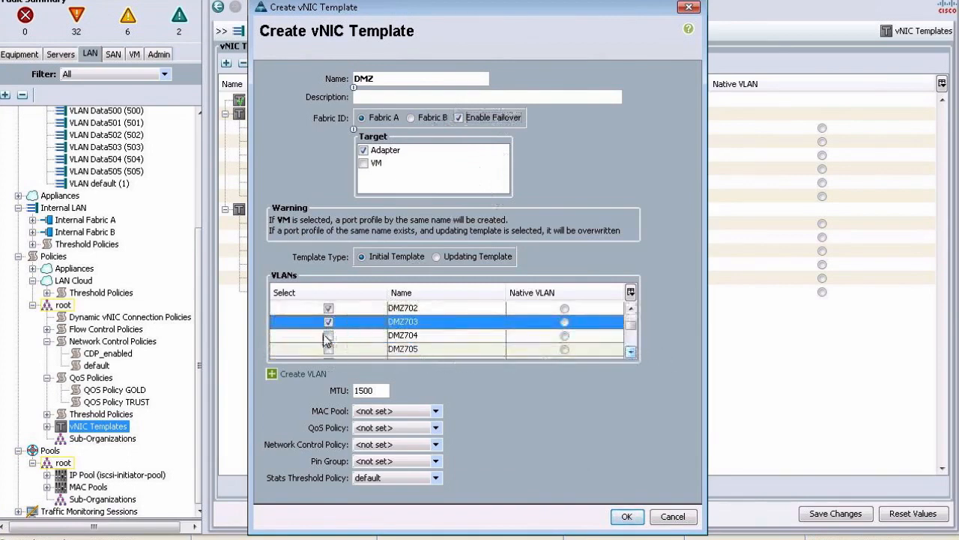
left_click(328, 336)
left_click(328, 349)
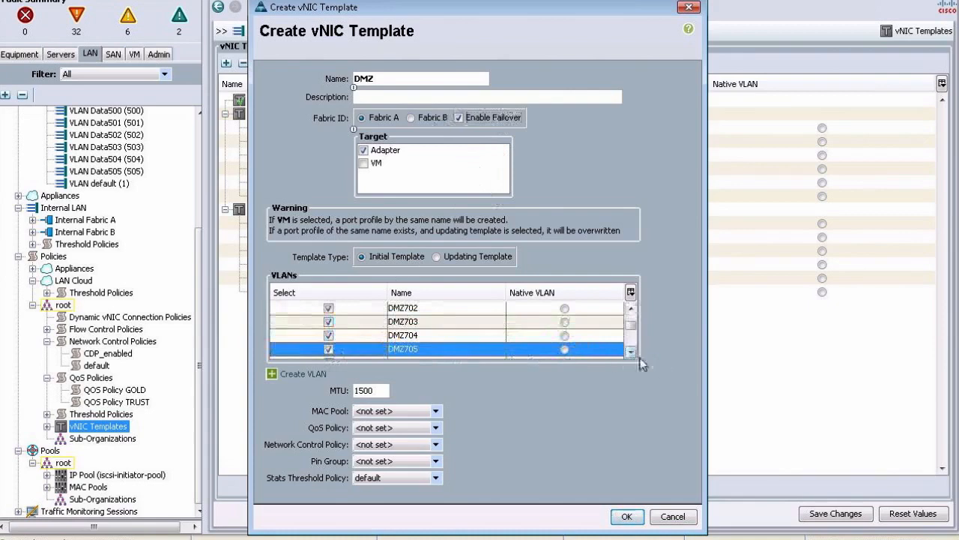
left_click(629, 352)
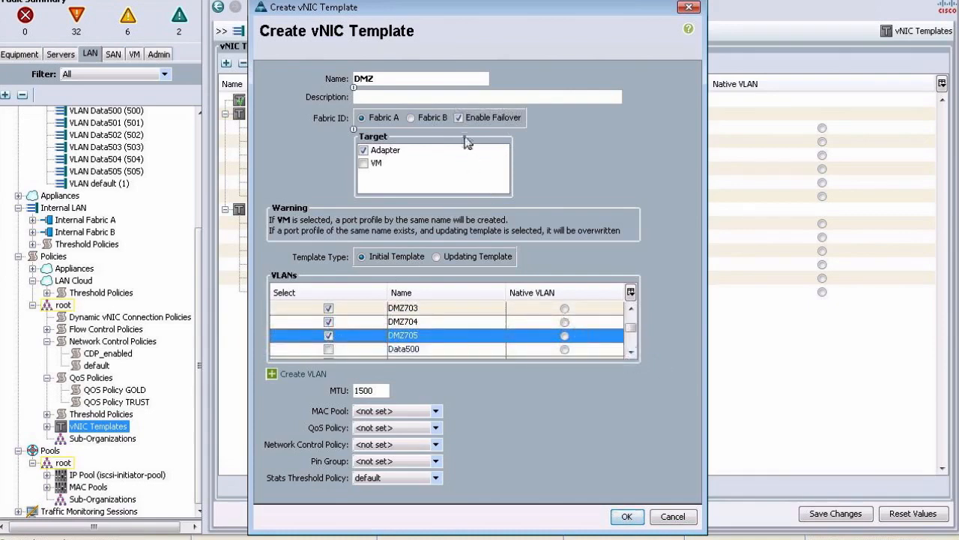
Step: Change the MTU from 1500 to 9000 and choose the MAC_A pool
mouse_move(380, 391)
left_mouse_down()
mouse_move(347, 390)
mouse_move(395, 391)
left_mouse_up()
type("9000")
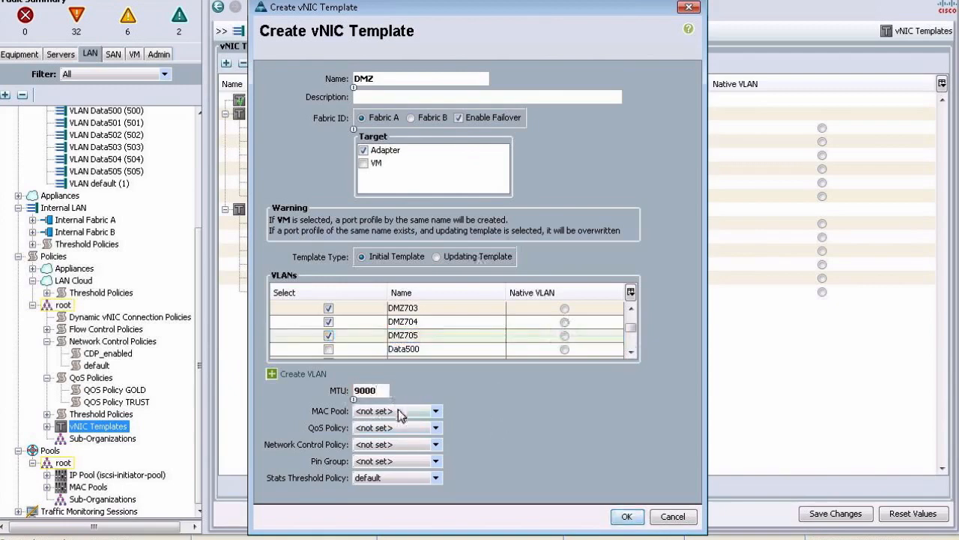
left_click(396, 411)
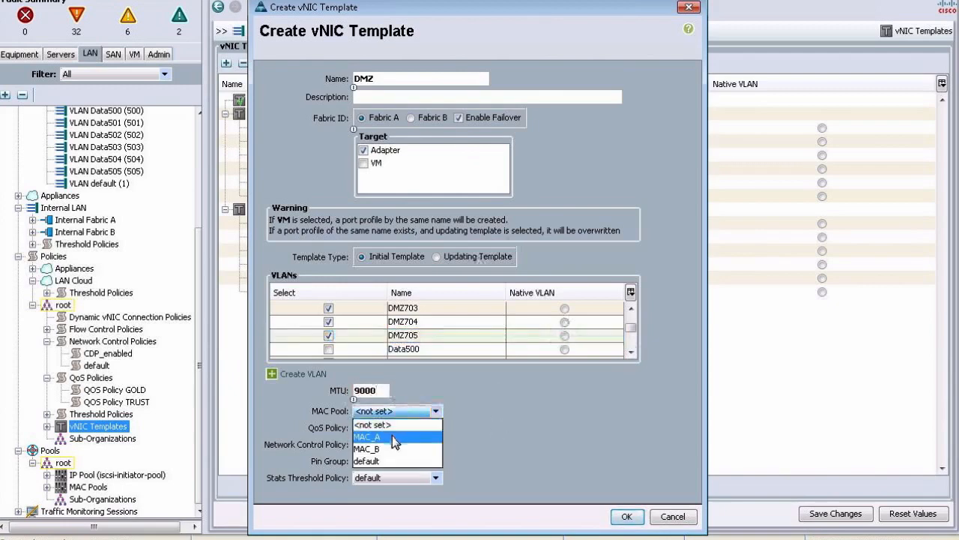
left_click(392, 436)
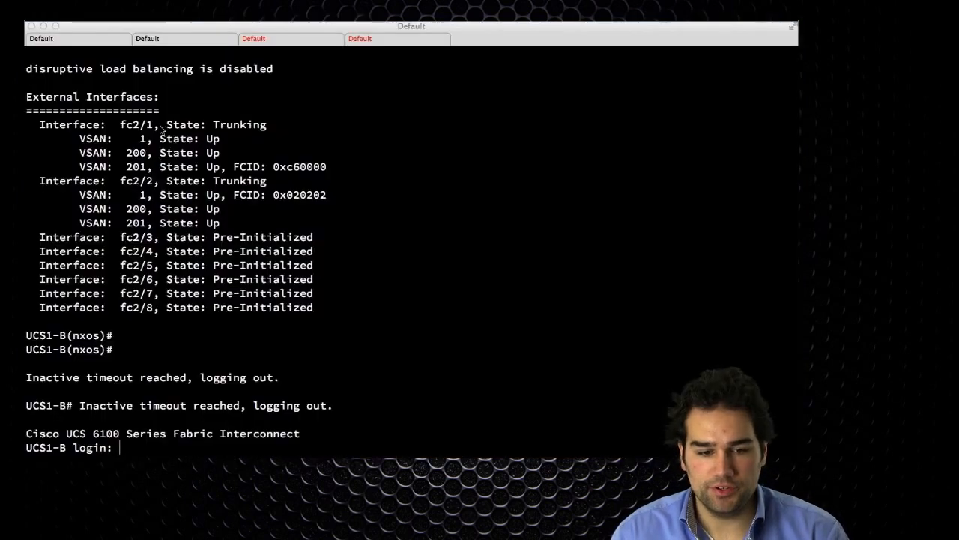
Step: Log in to UCS1-B as admin and enter NX-OS with 'connect nxos b'
type("admin")
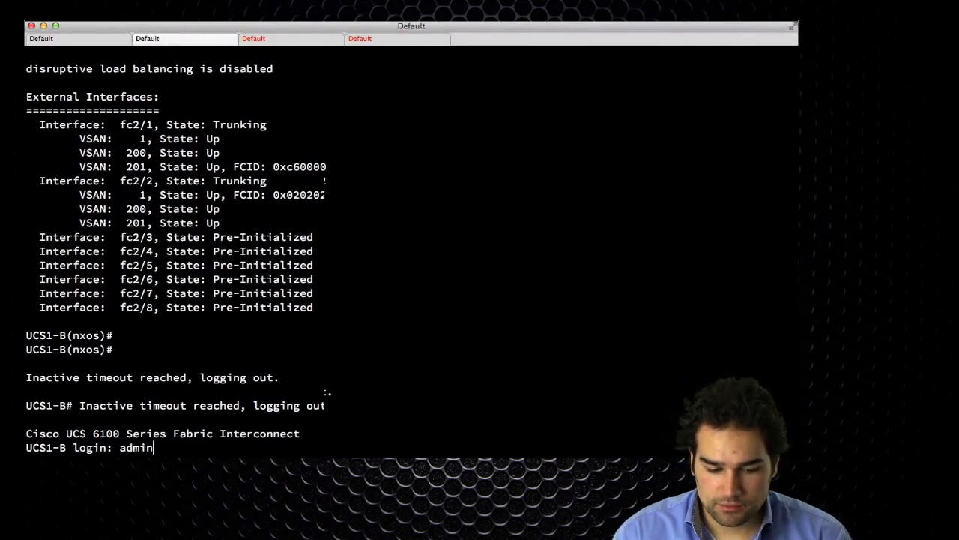
key("Return")
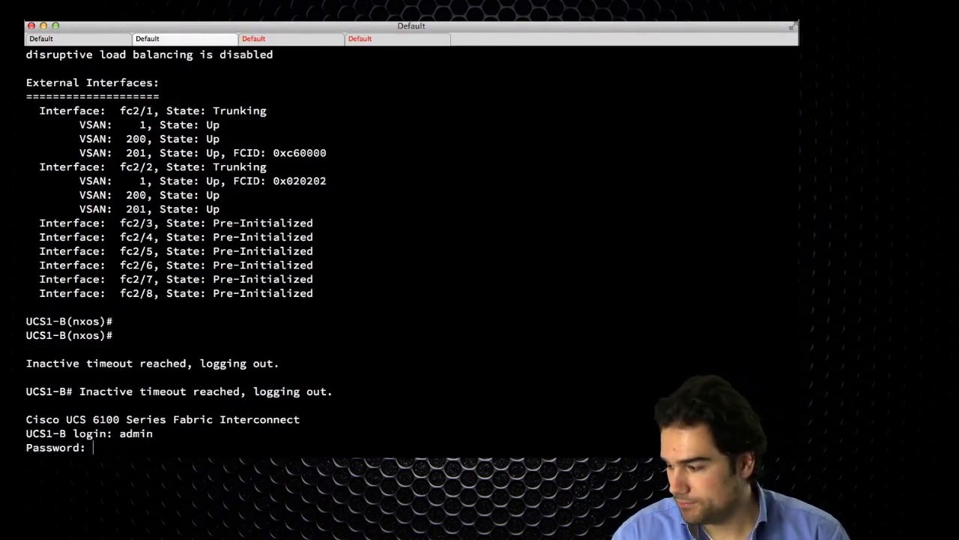
key("Return")
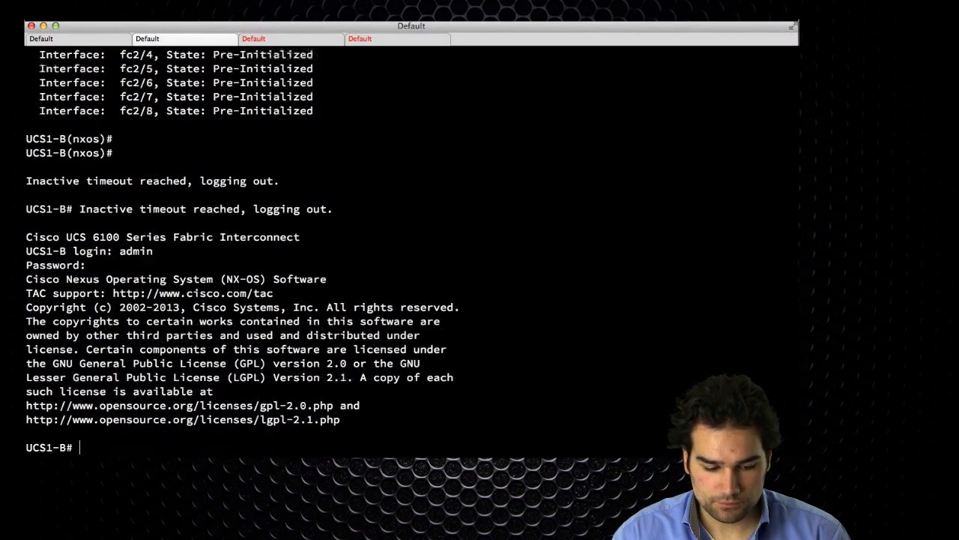
type("con")
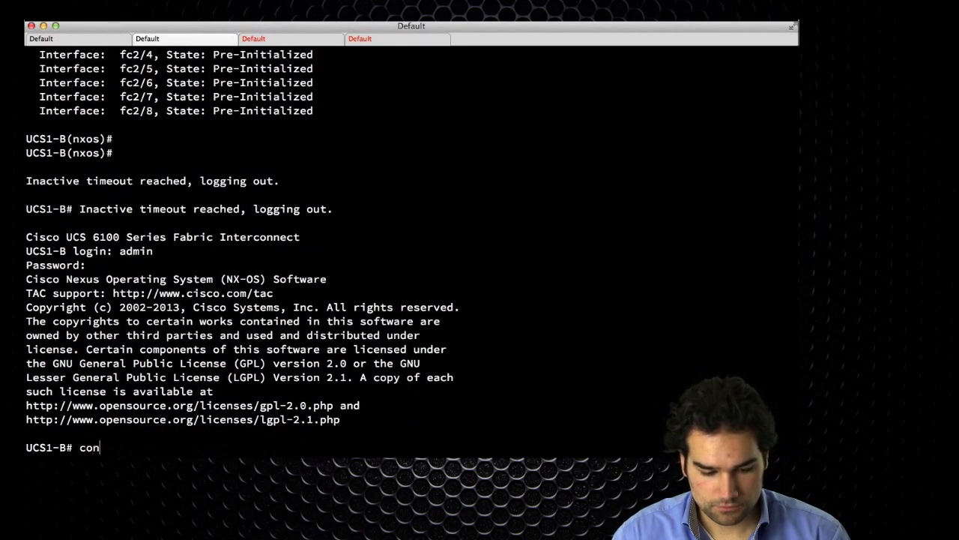
type("nect nxos b")
key("Return")
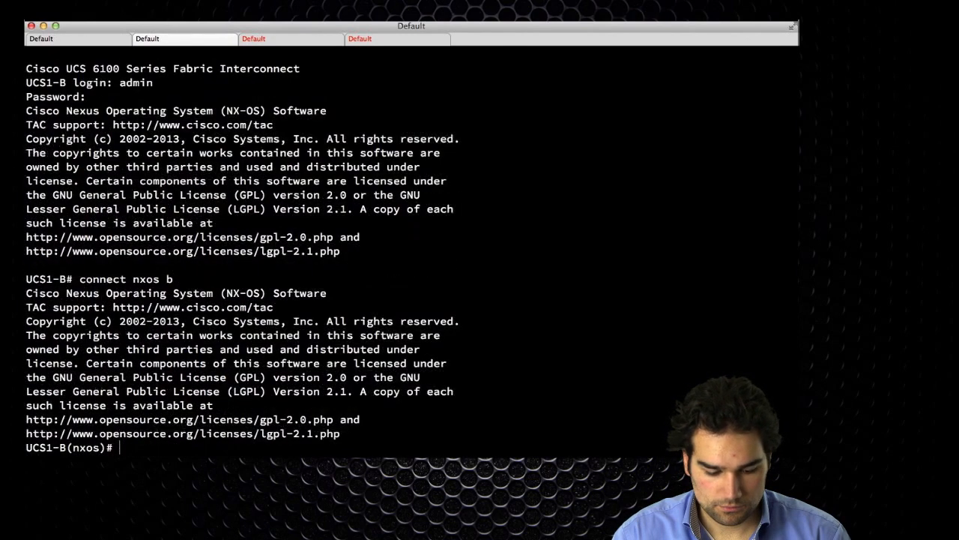
Step: Run 'show policy-map system type network-qos', highlight MTU 9216, and return to UCS Manager
type("show ")
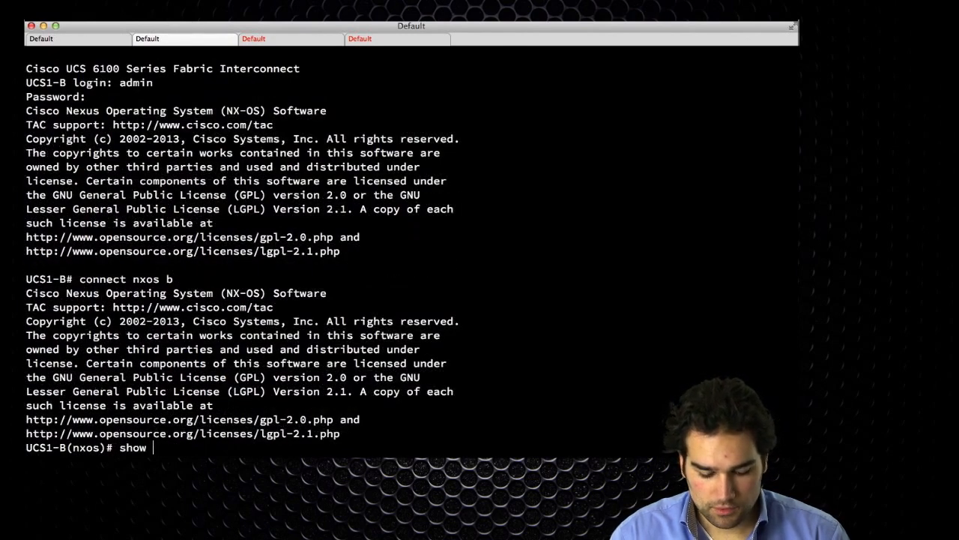
type("policy-")
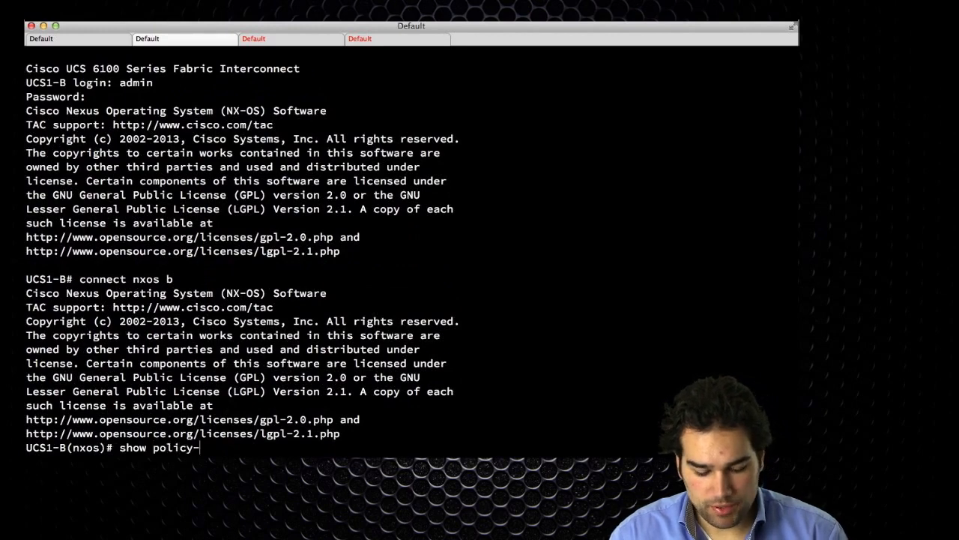
type("map system type netwo")
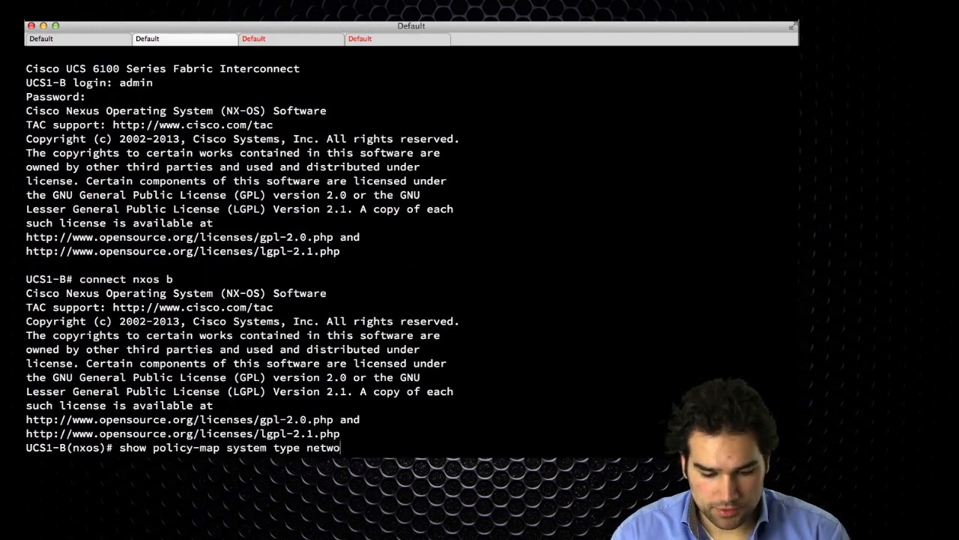
key("Tab")
key("Return")
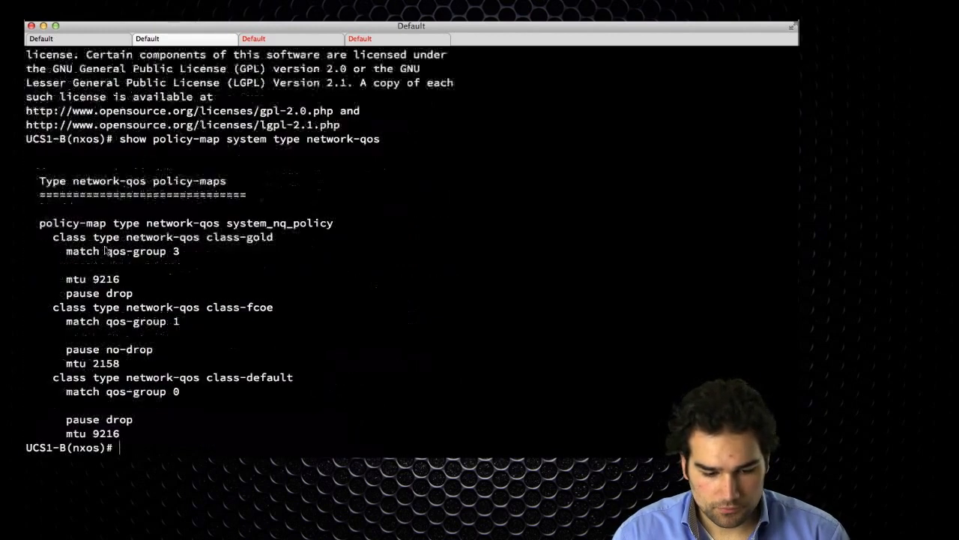
double_click(106, 435)
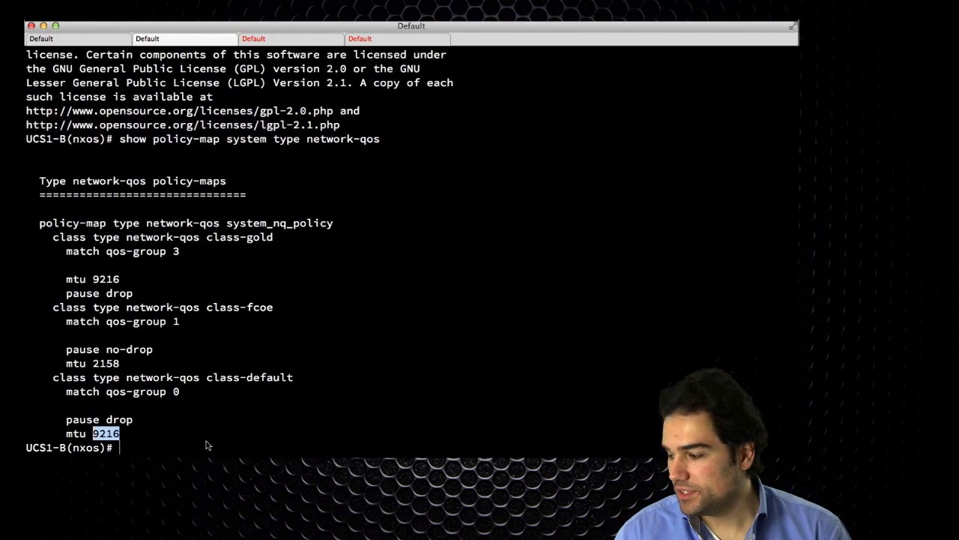
key("super+Tab")
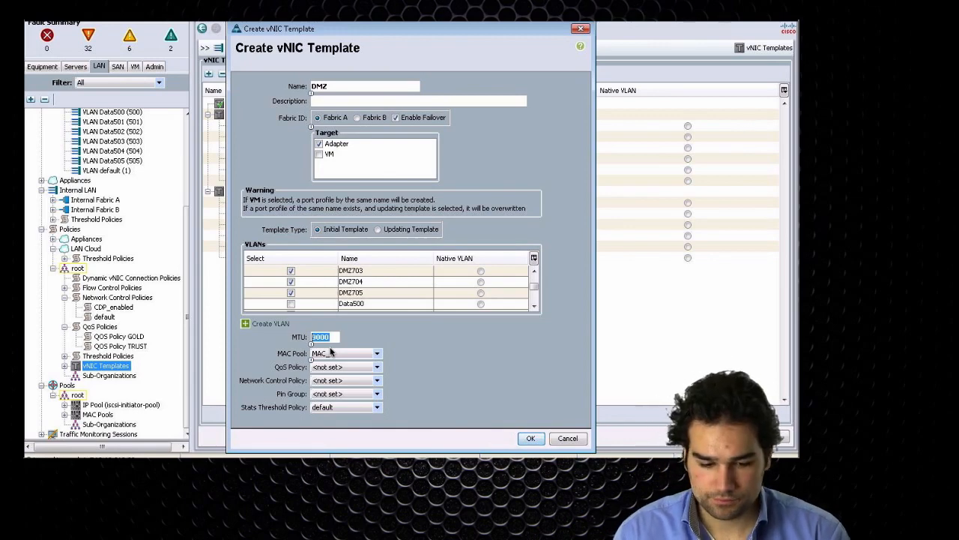
Step: Give the DMZ template QoS GOLD, CDP_enabled control policy, updating type, and create it
left_click(339, 367)
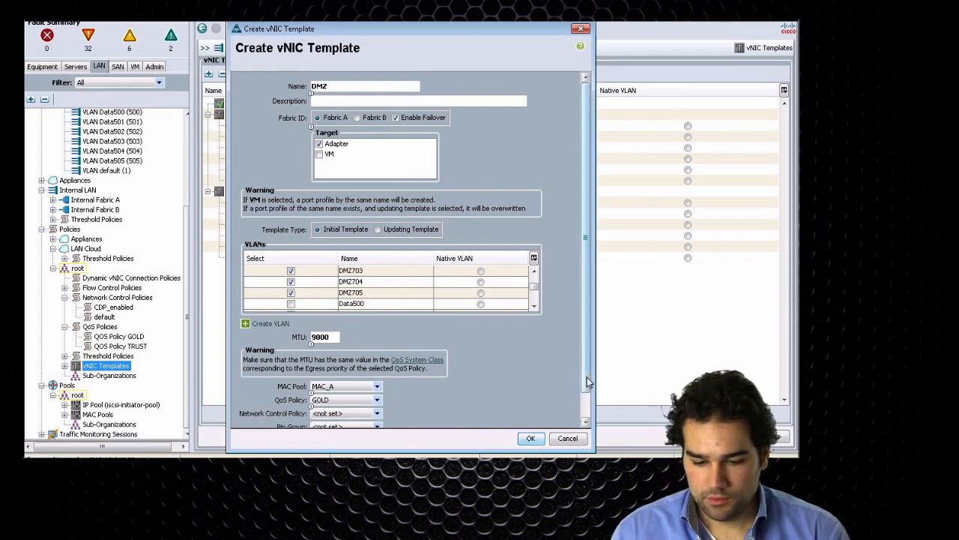
left_click(585, 411)
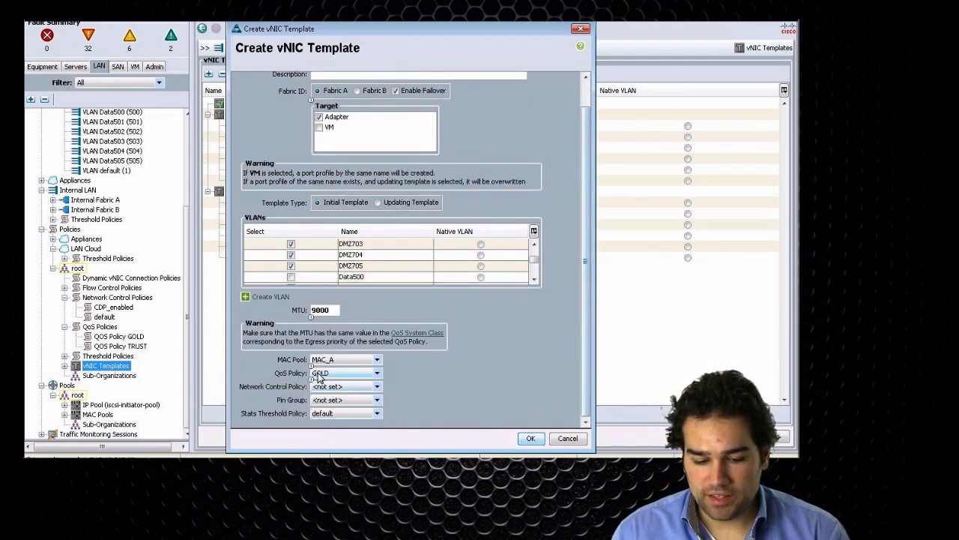
left_click(357, 395)
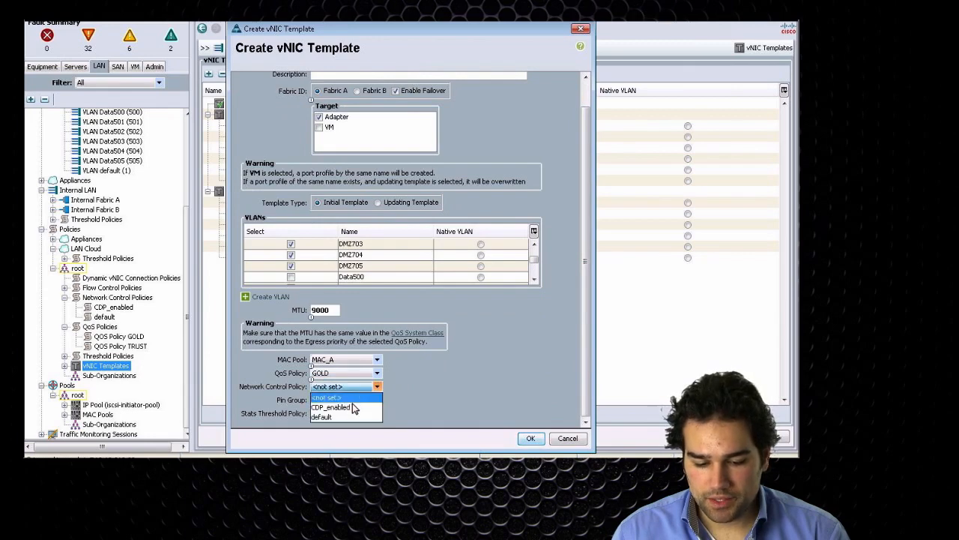
left_click(352, 406)
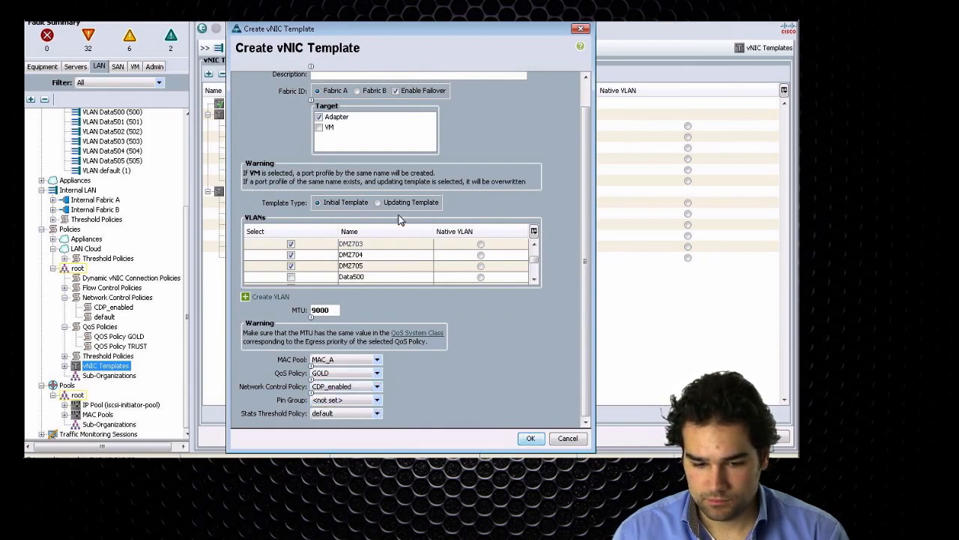
left_click(393, 206)
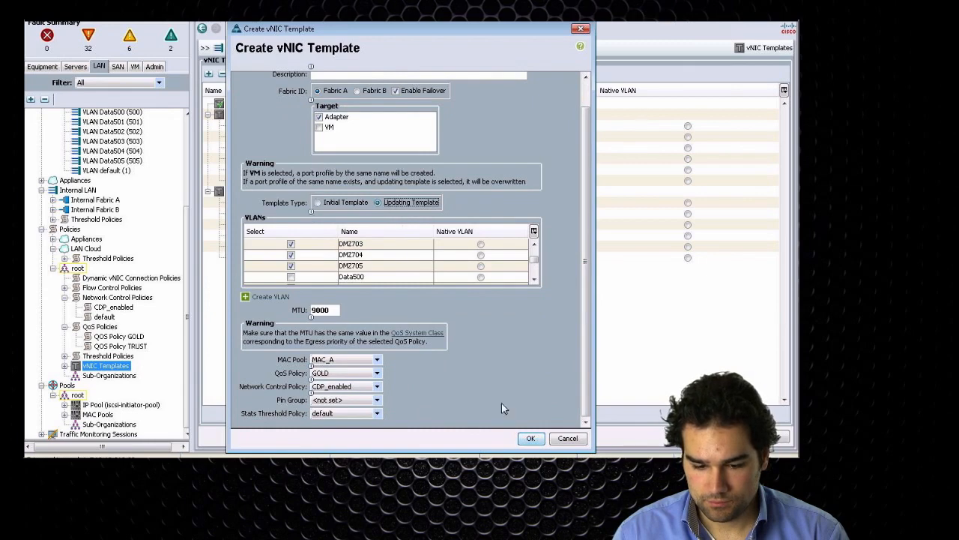
left_click(530, 438)
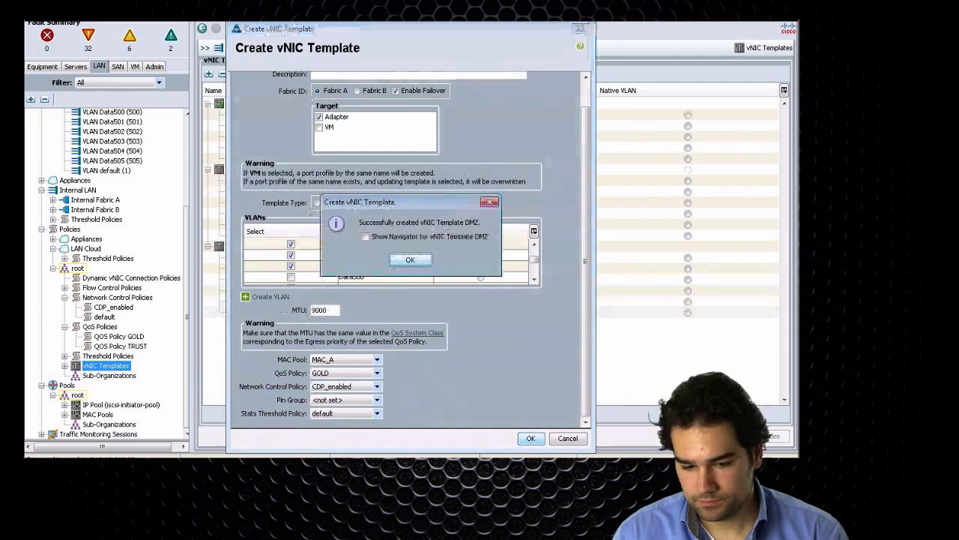
left_click(410, 259)
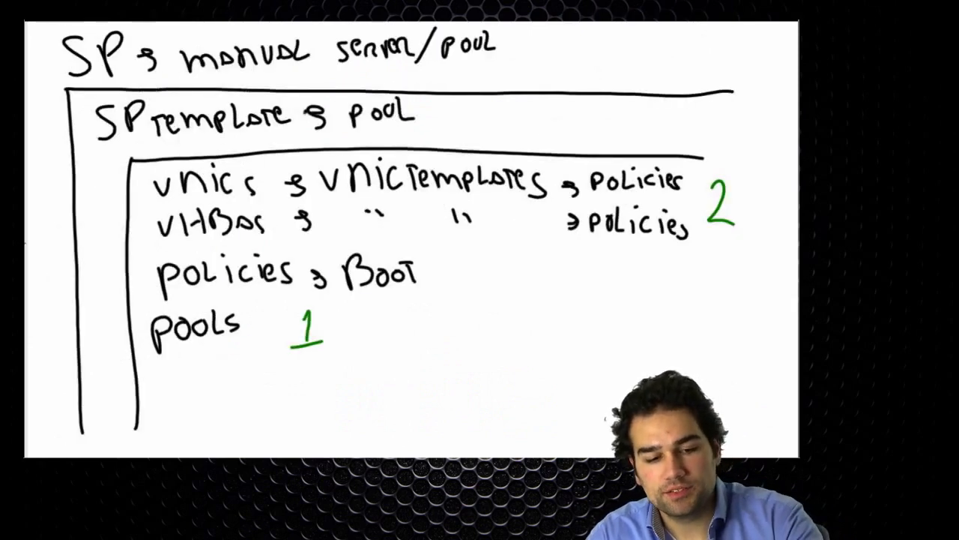
Step: Draw a green curly brace joining the vNIC templates and vHBAs lines
left_click_drag(556, 184, 545, 219)
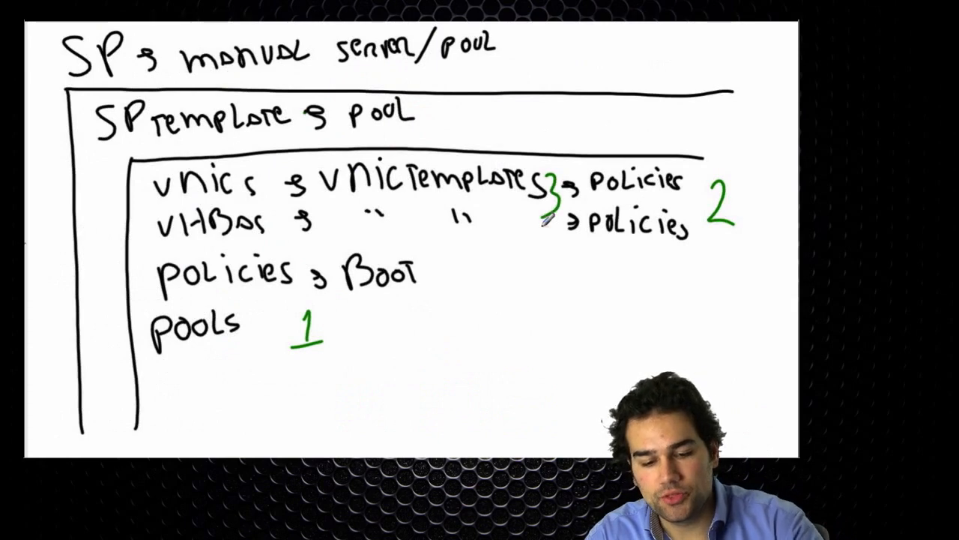